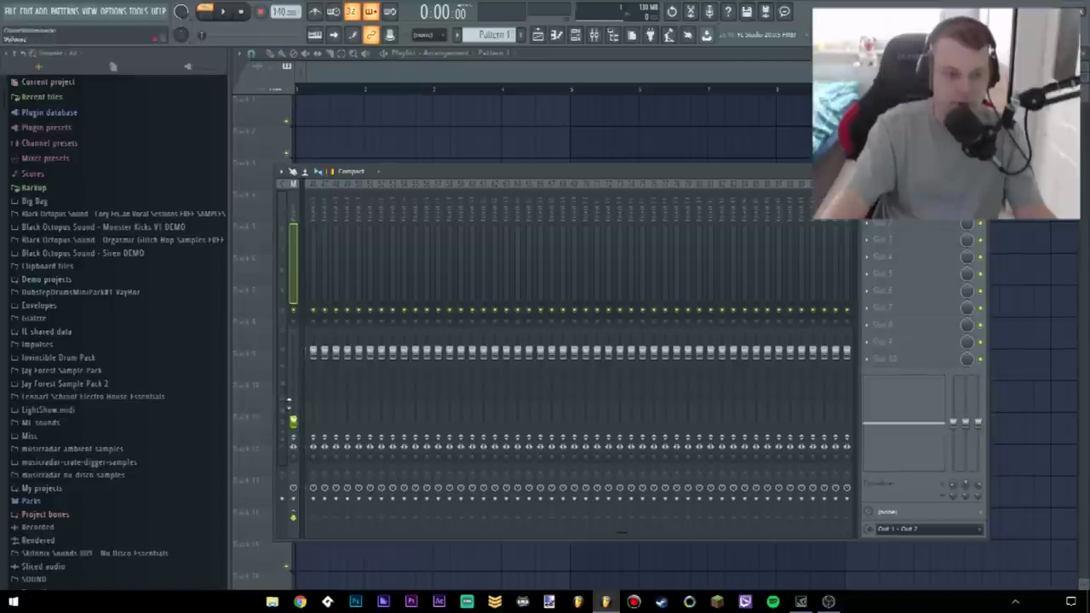
Look through the sample packs and folders in the browser
scroll(140, 289, down, 10)
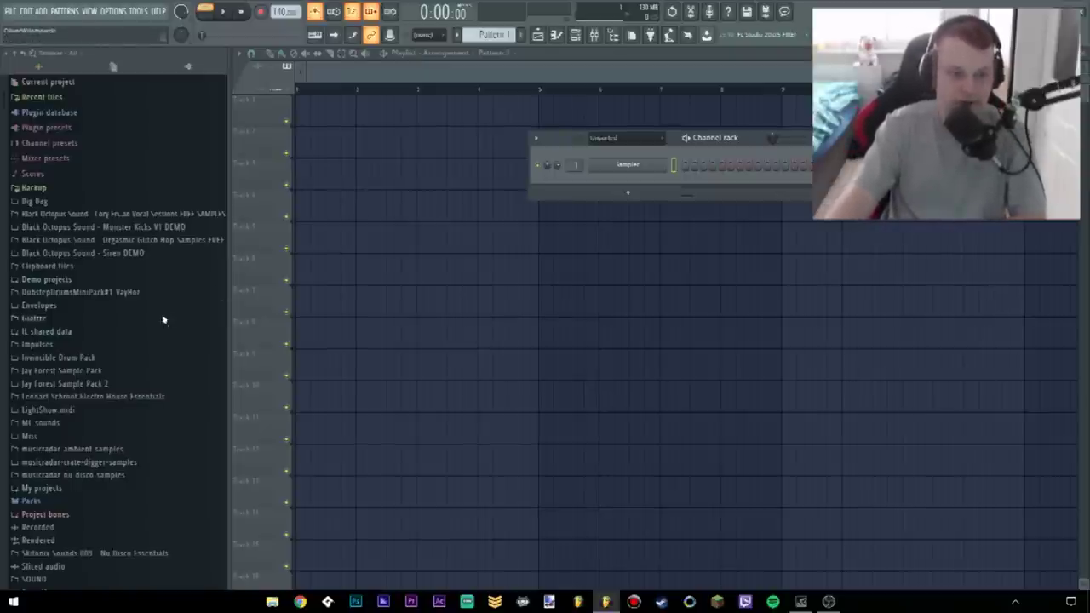
scroll(164, 322, down, 8)
scroll(150, 340, up, 3)
scroll(163, 315, up, 3)
scroll(149, 358, down, 4)
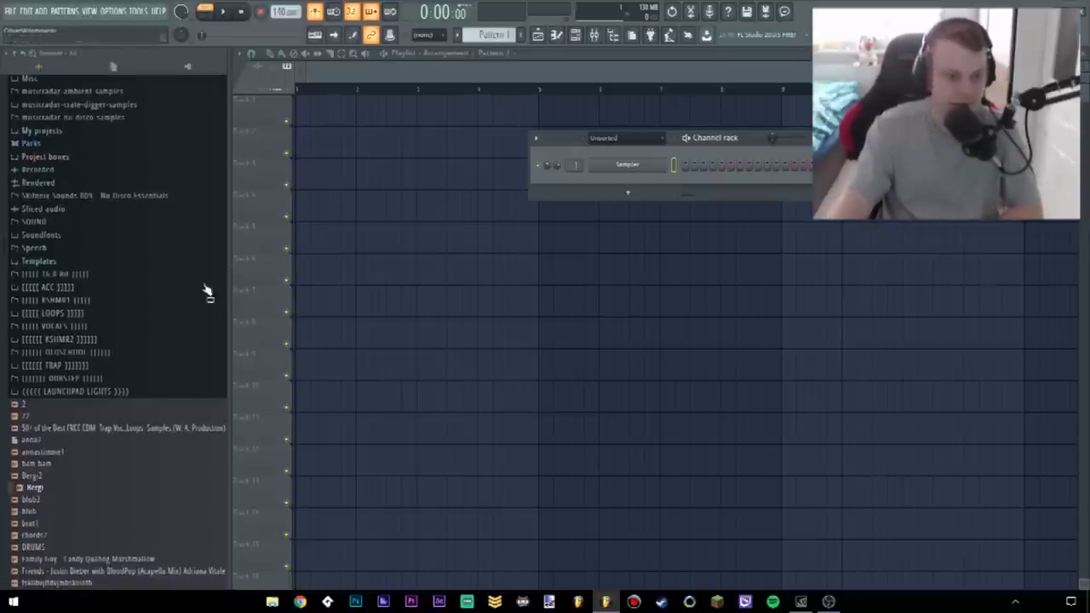
scroll(207, 292, up, 2)
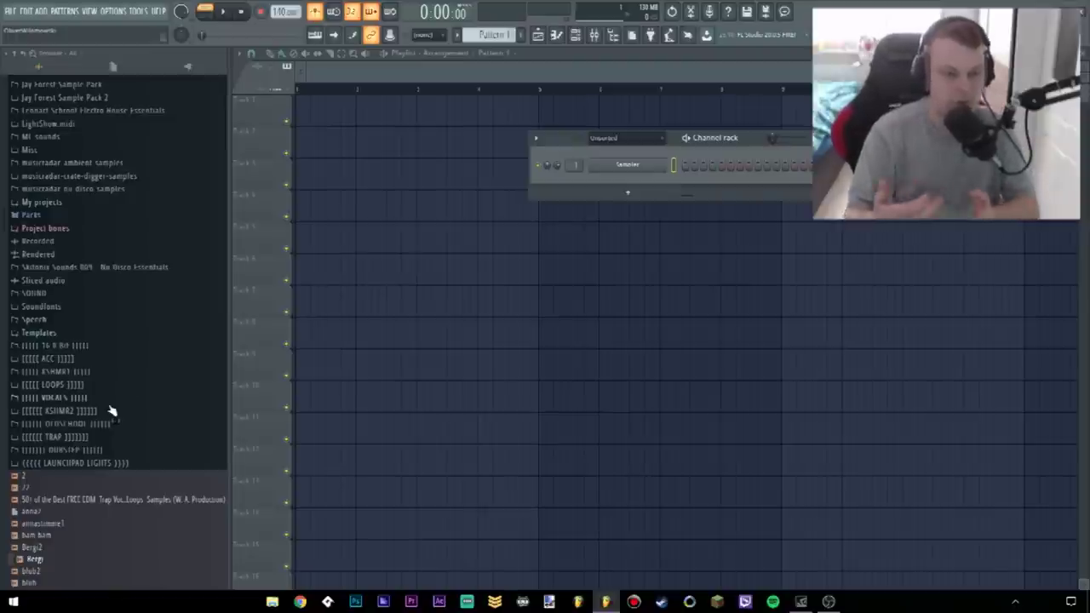
scroll(162, 306, up, 6)
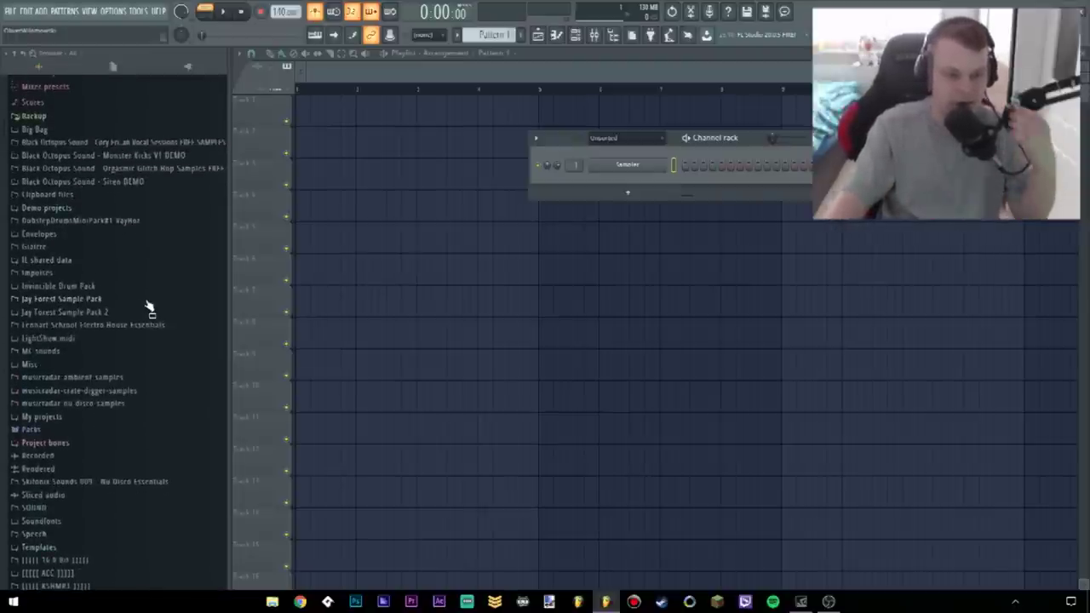
scroll(134, 336, down, 6)
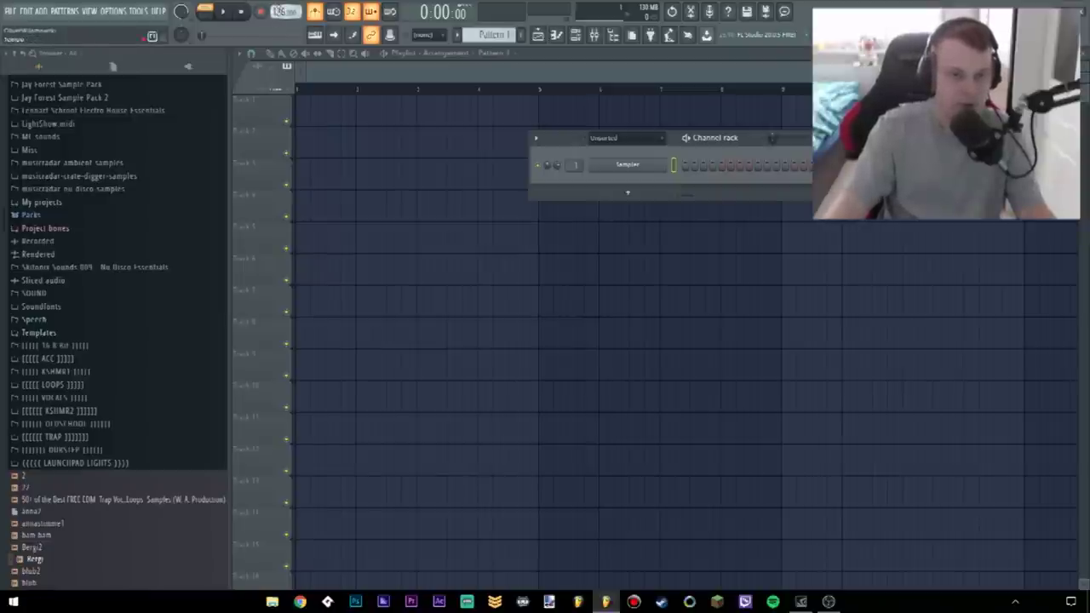
Open the Kicks folder under Packs > Drums and audition kick samples such as FPC 5 Kick and Grv Kick 18
click(66, 218)
click(68, 231)
click(73, 268)
click(86, 296)
scroll(68, 292, down, 5)
scroll(68, 293, up, 5)
click(69, 247)
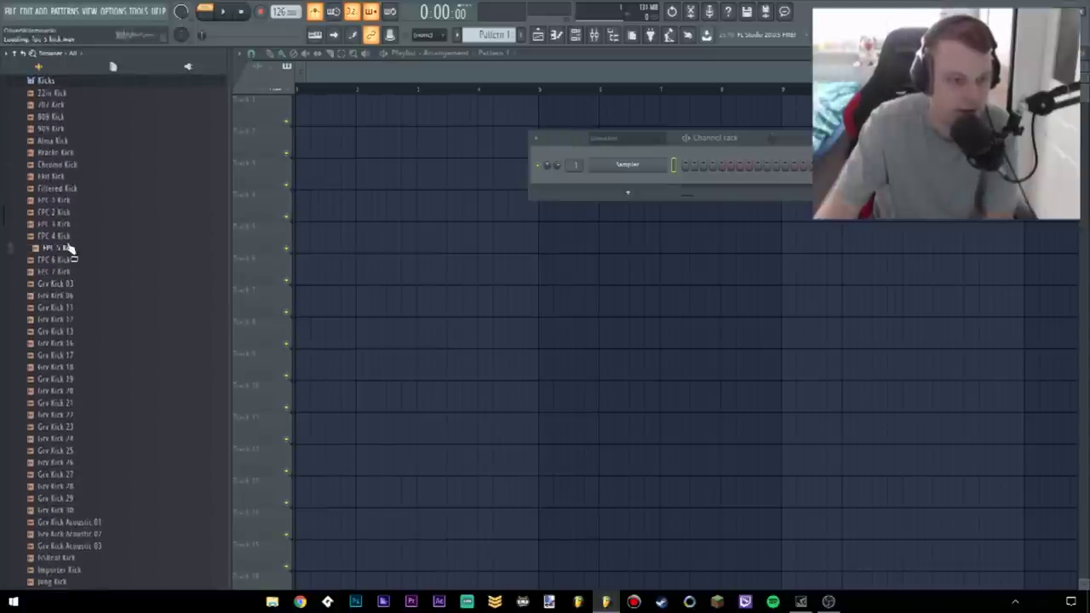
scroll(70, 336, down, 2)
click(63, 344)
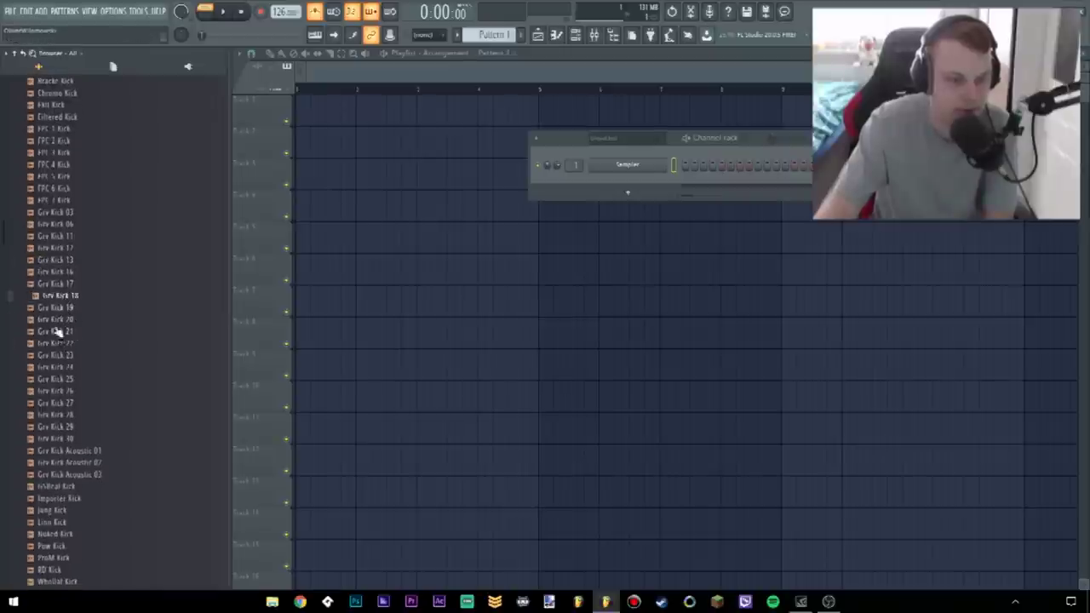
drag(624, 173, 624, 171)
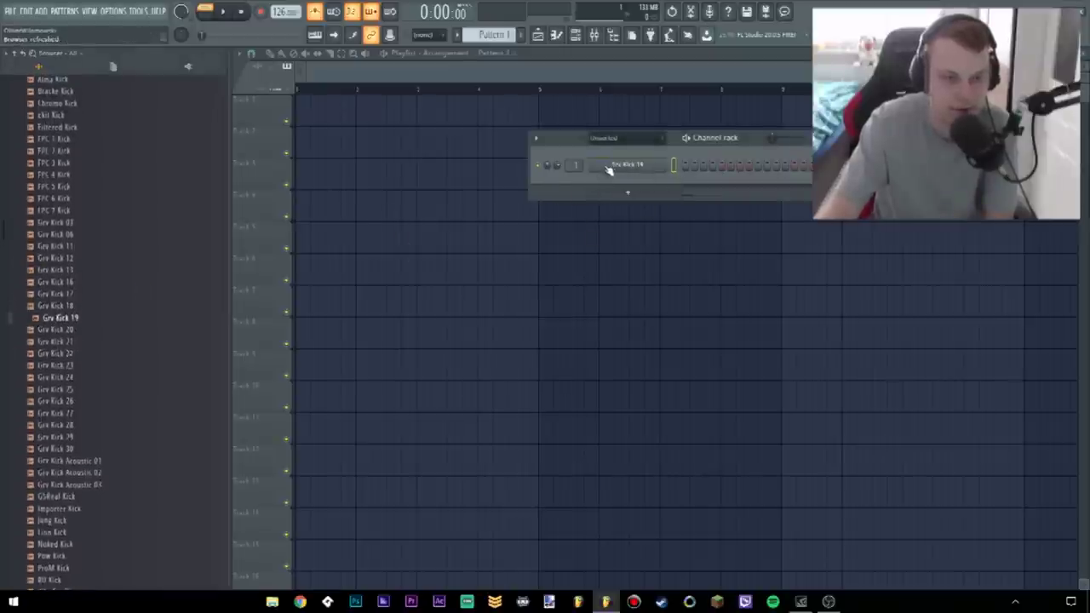
click(630, 169)
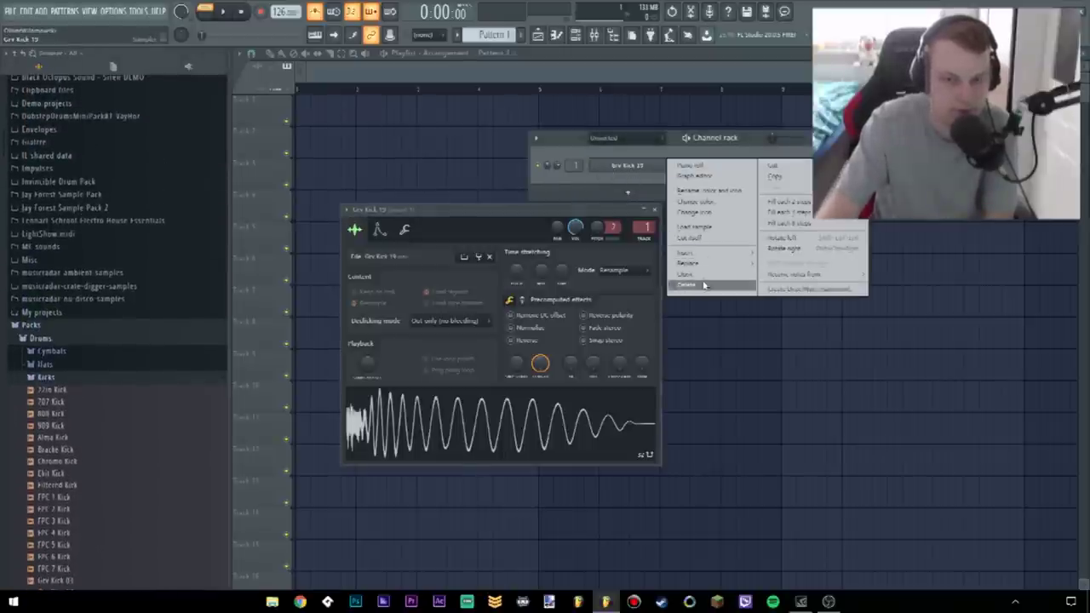
click(703, 284)
click(598, 333)
Add a snareclap sample from the Snares folder to playlist track 2 and select its mixer insert during playback
scroll(124, 366, down, 2)
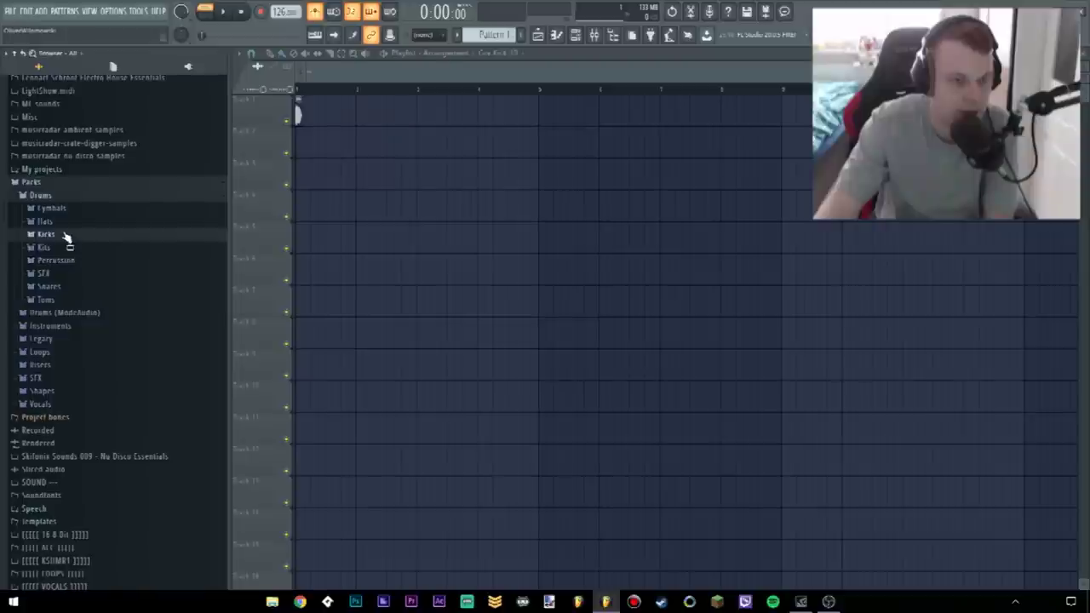
click(72, 284)
scroll(73, 348, down, 4)
drag(339, 170, 333, 140)
scroll(333, 143, up, 4)
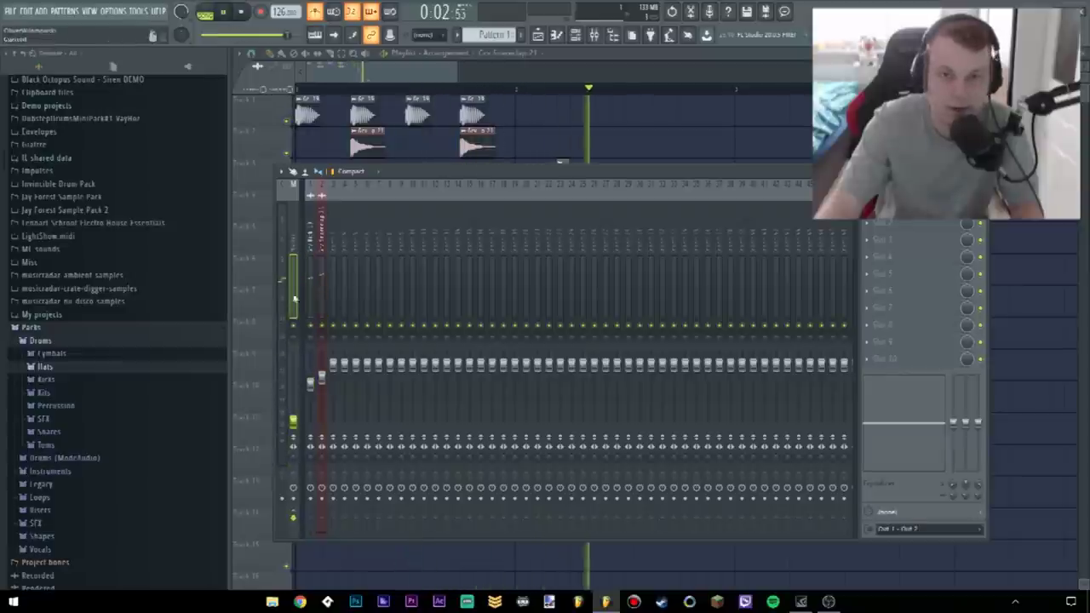
click(320, 385)
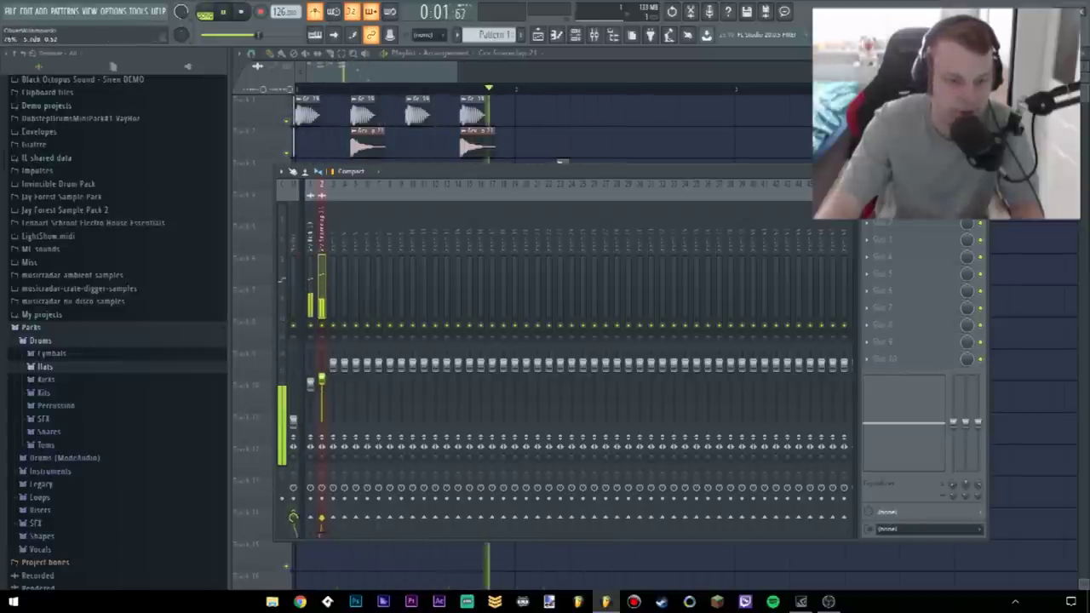
key(space)
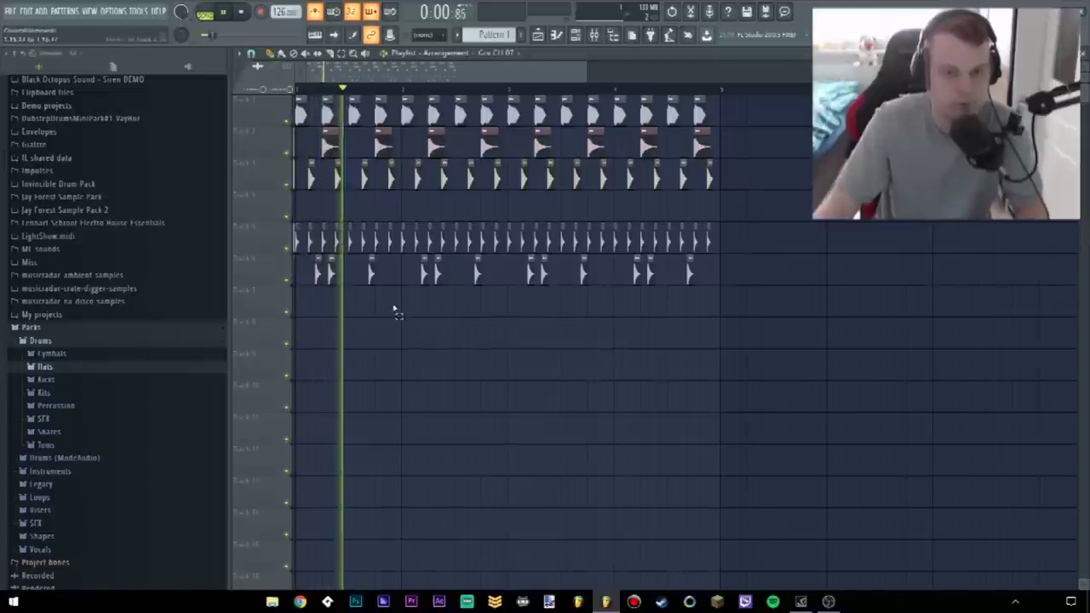
key(ctrl+s)
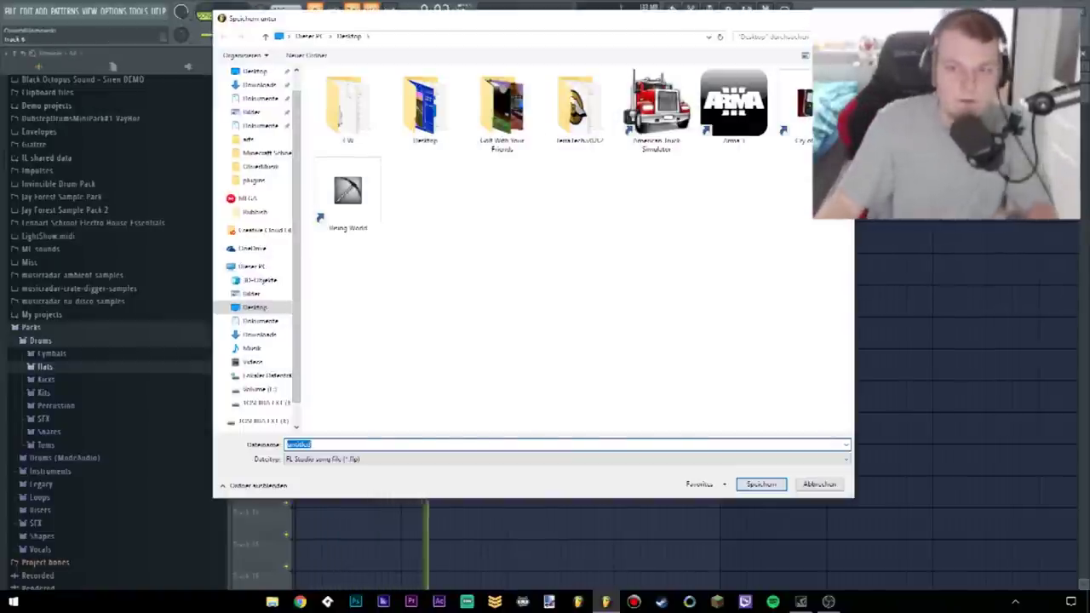
key(Escape)
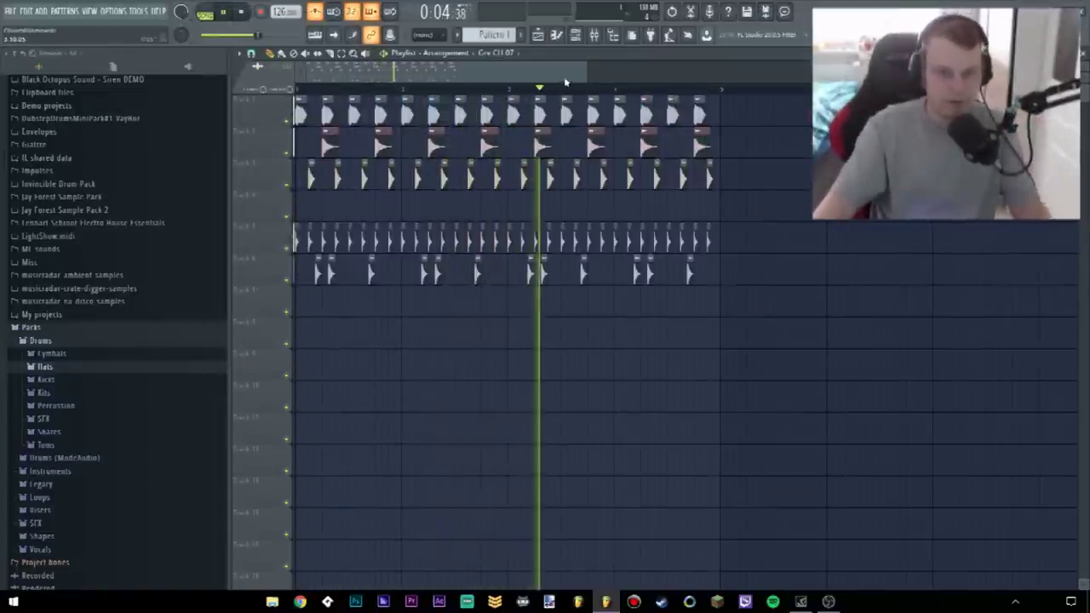
scroll(565, 83, up, 2)
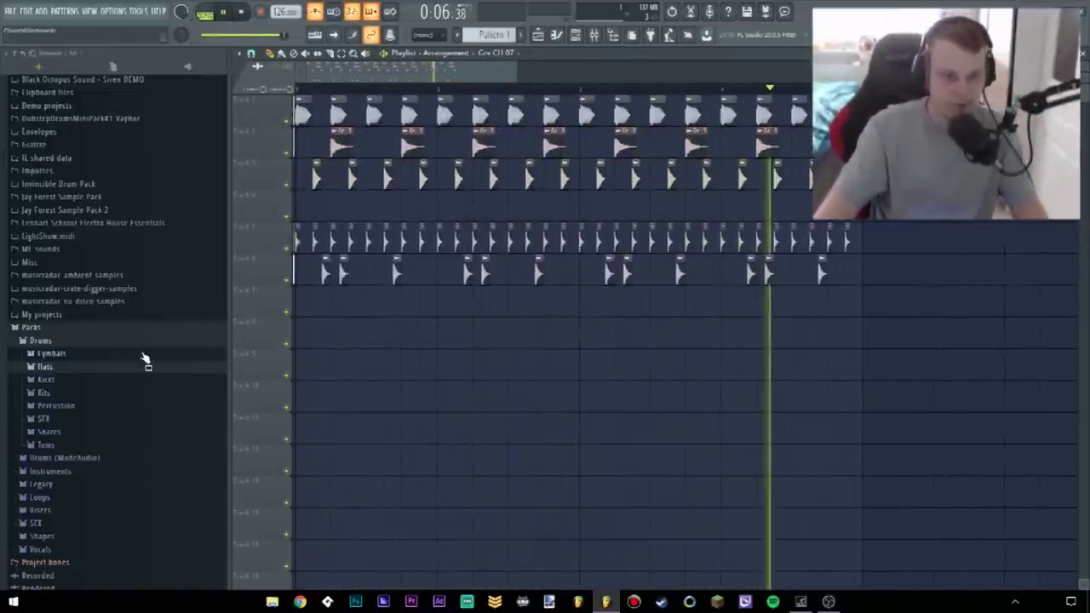
click(594, 35)
click(594, 35)
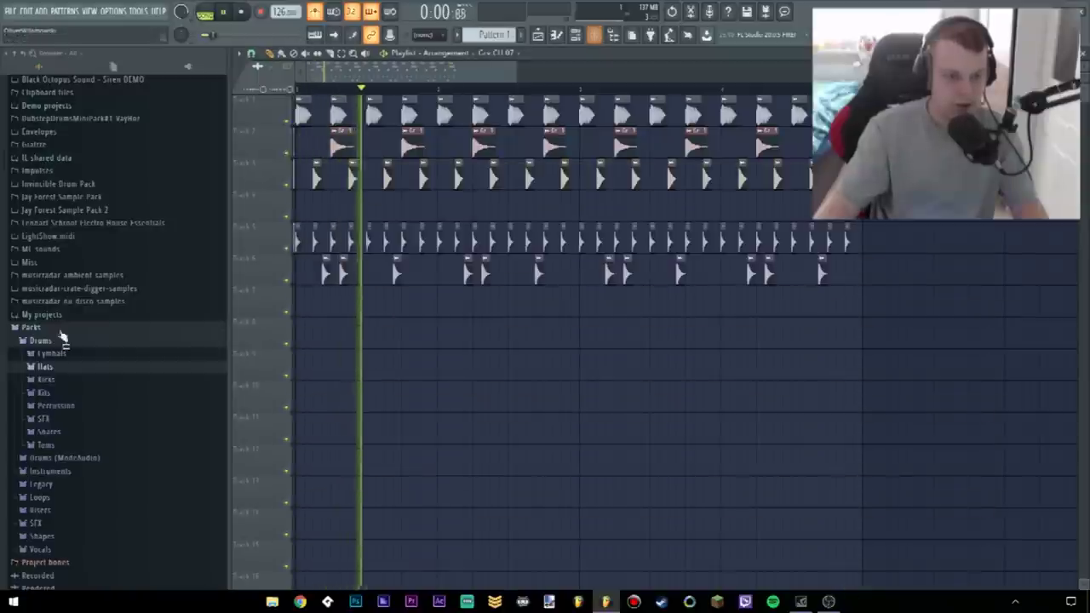
Collapse the Packs folder in the browser and stop playback
click(47, 329)
key(space)
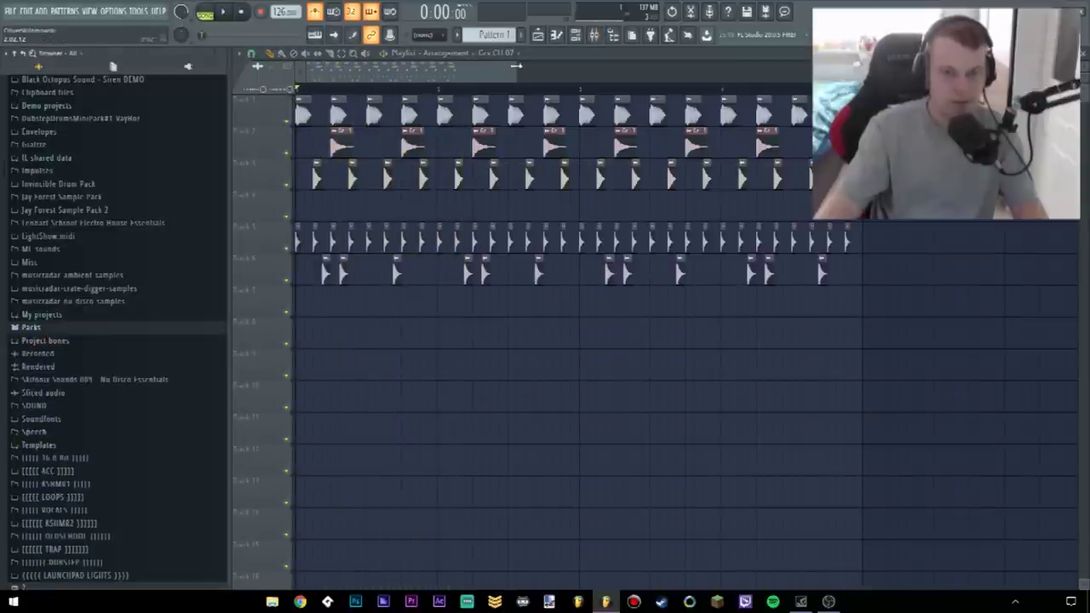
Replace the Sampler in the Unsorted channel group with Massive [64bit] and load its Evolving Bass preset
click(576, 36)
click(601, 139)
click(604, 177)
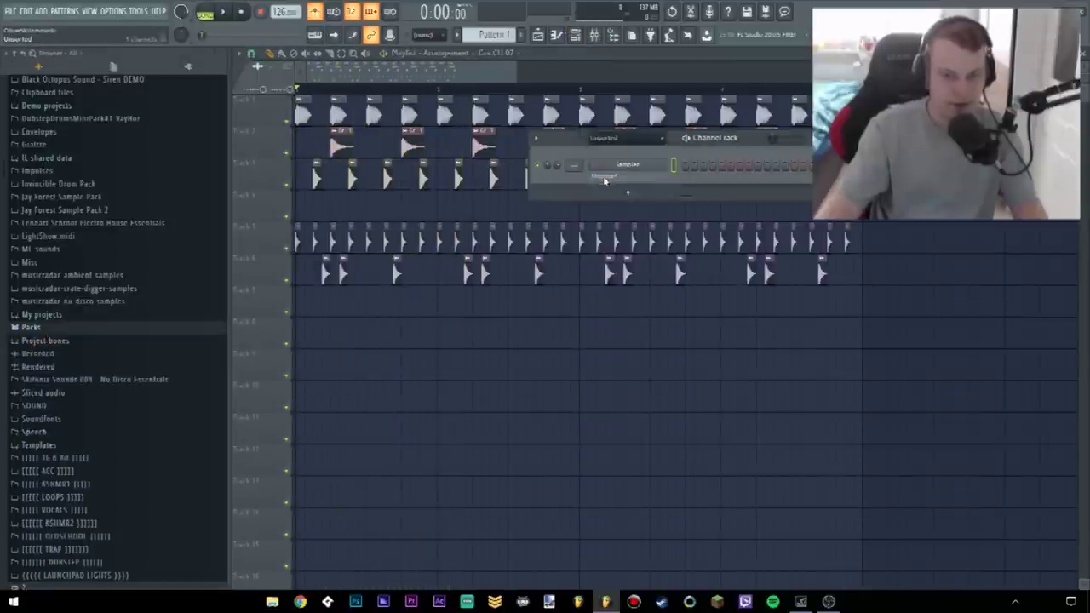
click(189, 67)
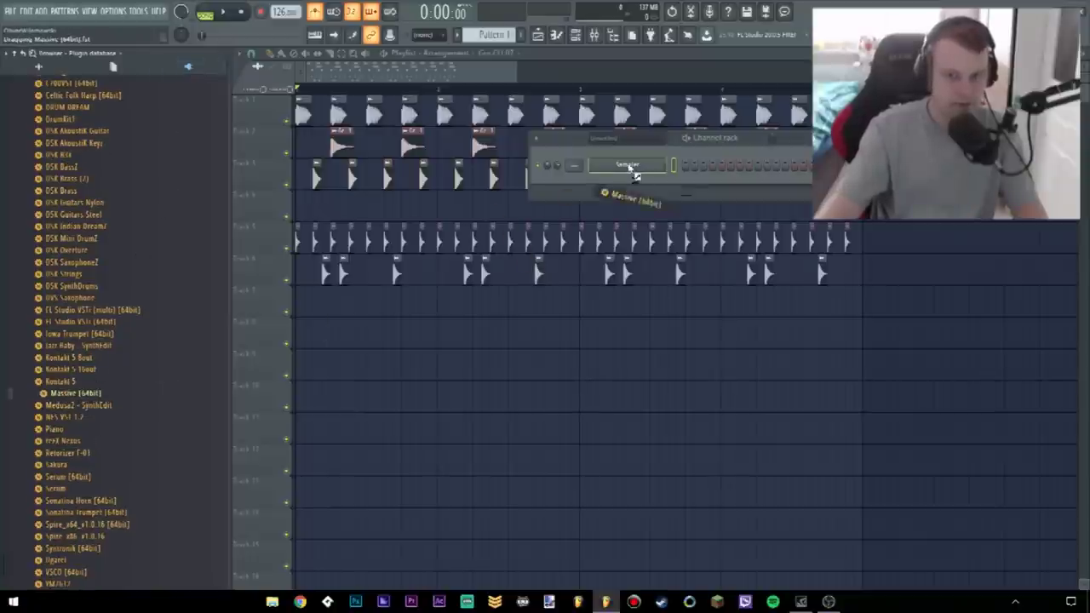
drag(634, 174, 634, 174)
click(447, 405)
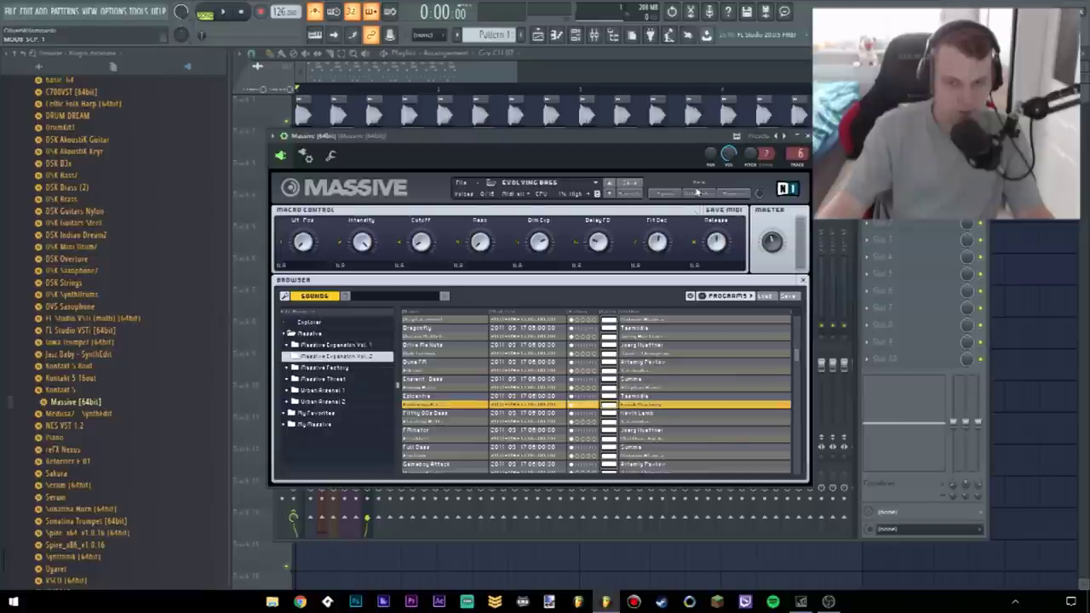
Examine Massive's wrapper settings, its miscellaneous functions and the synth's oscillator, filter and effects page
click(311, 160)
drag(358, 136, 717, 136)
click(690, 162)
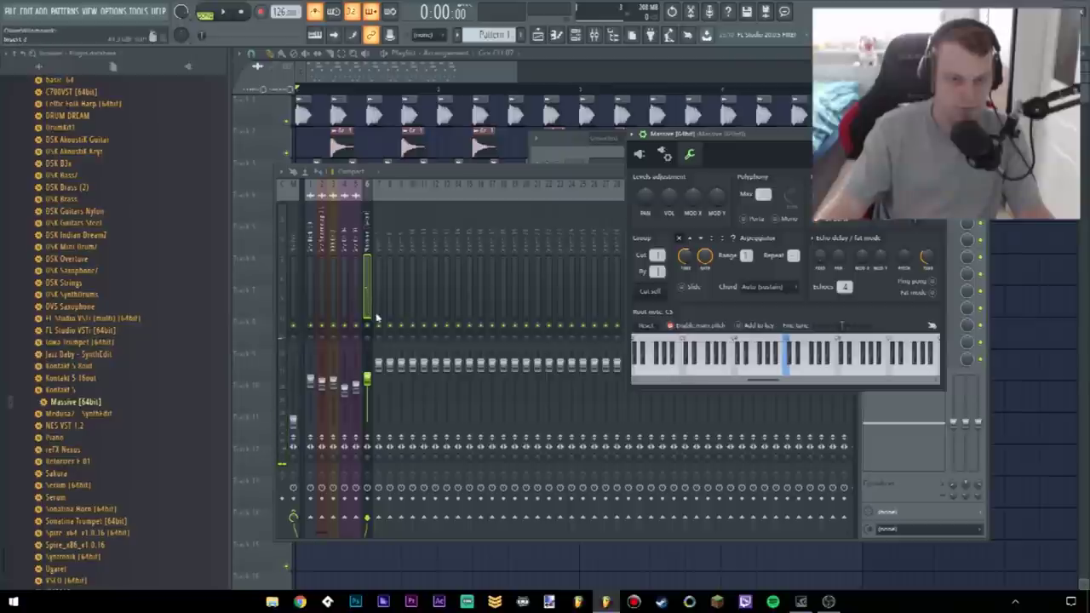
click(587, 156)
click(610, 165)
click(611, 166)
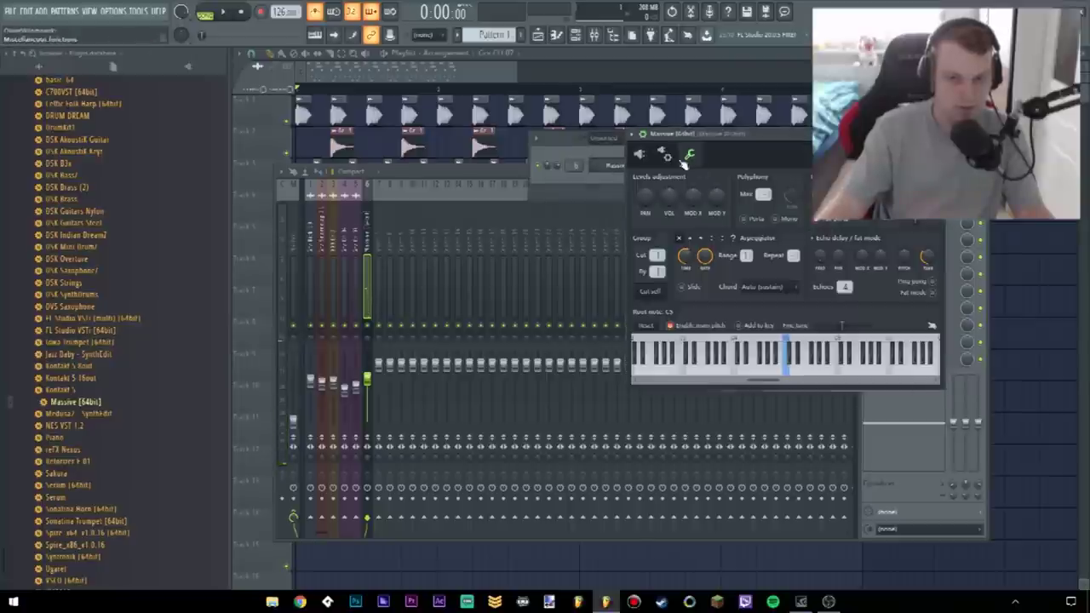
click(640, 155)
drag(732, 135, 586, 132)
click(839, 181)
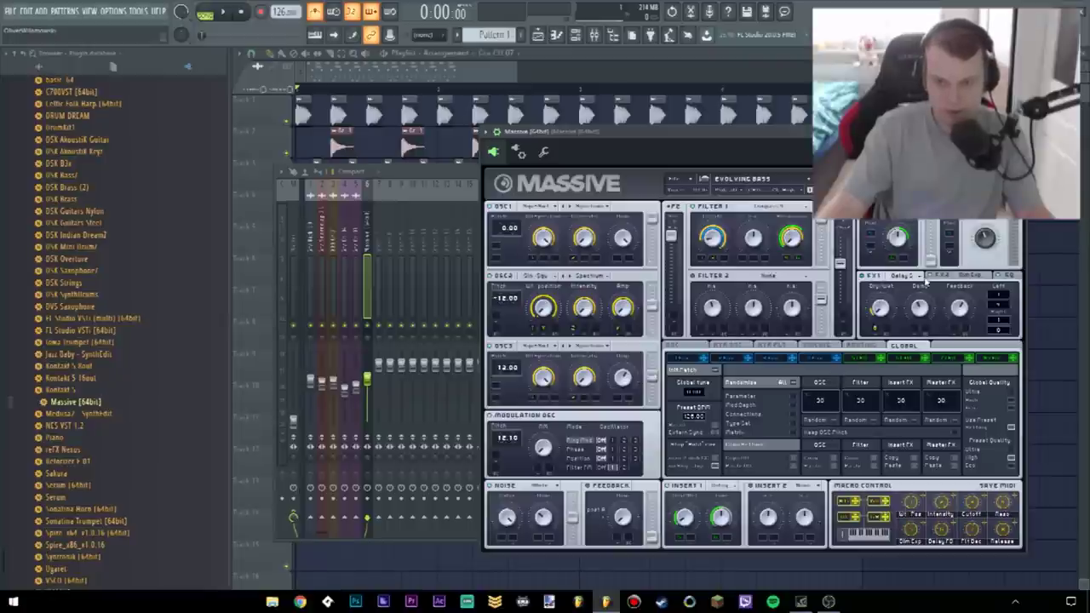
click(544, 151)
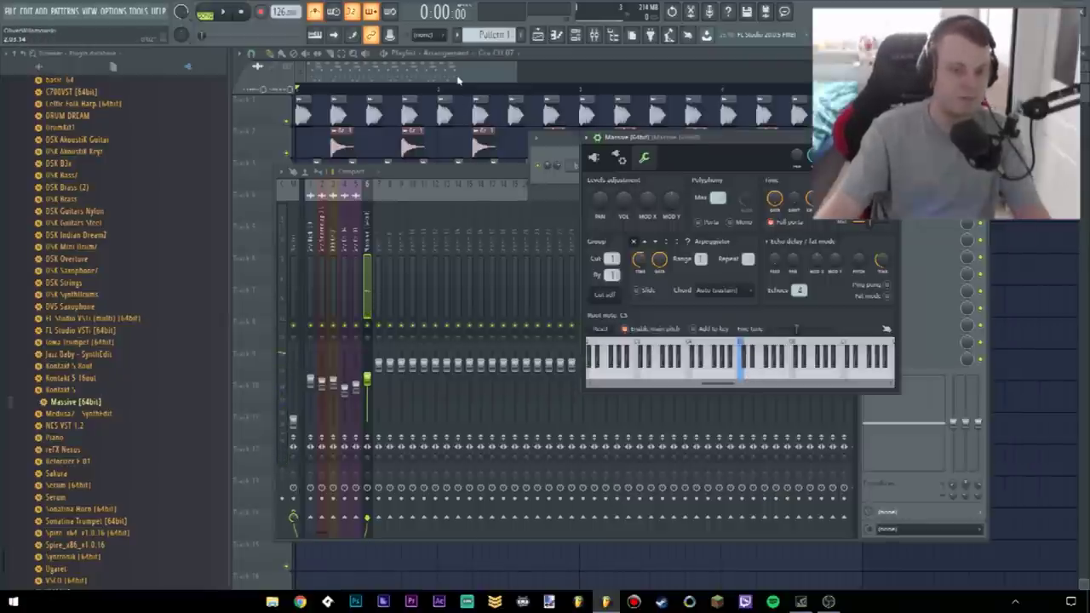
Draw a one-bar Massive bass rhythm in Pattern 1's piano roll on repeated A notes, with two notes an octave higher
click(457, 79)
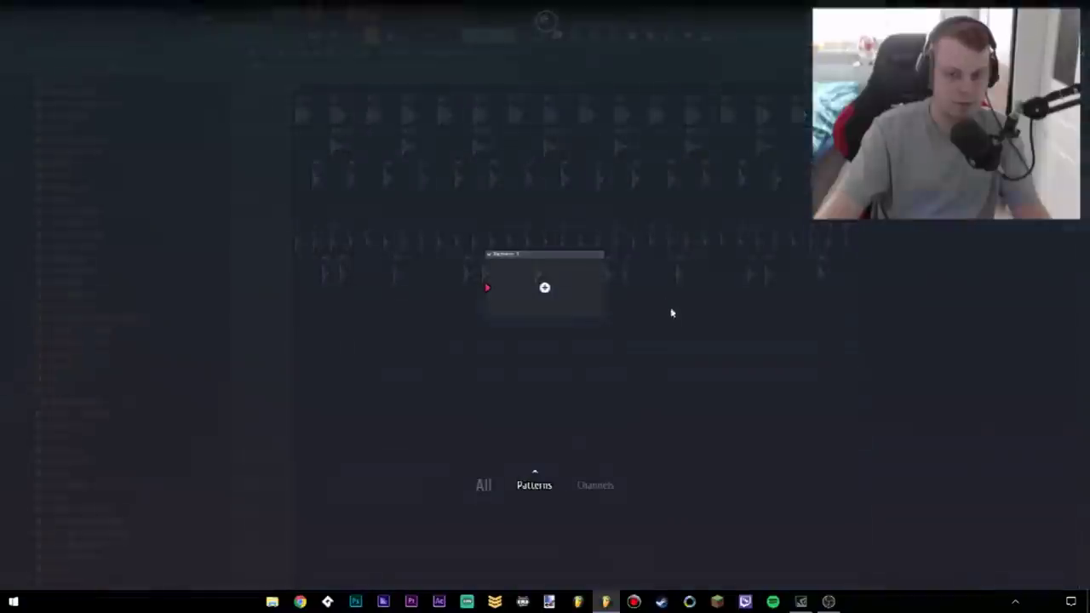
key(F7)
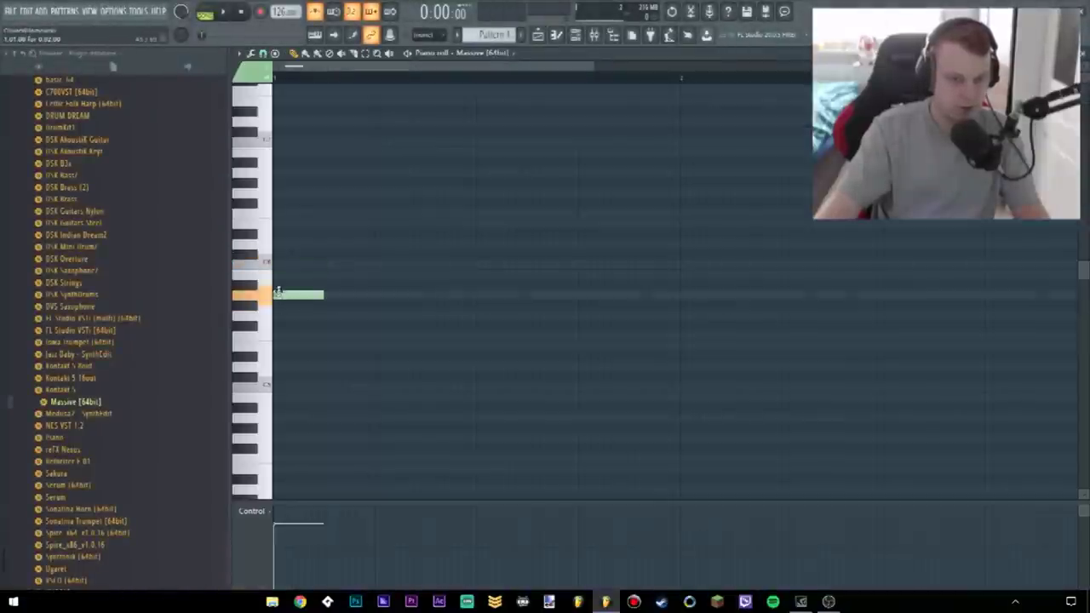
click(267, 55)
click(277, 83)
key(space)
key(space)
key(space)
click(480, 295)
click(582, 295)
key(space)
Duplicate the bass bar into bar two, moving bar one's last four notes to C and bar two's first four to D and F pairs
key(ctrl+a)
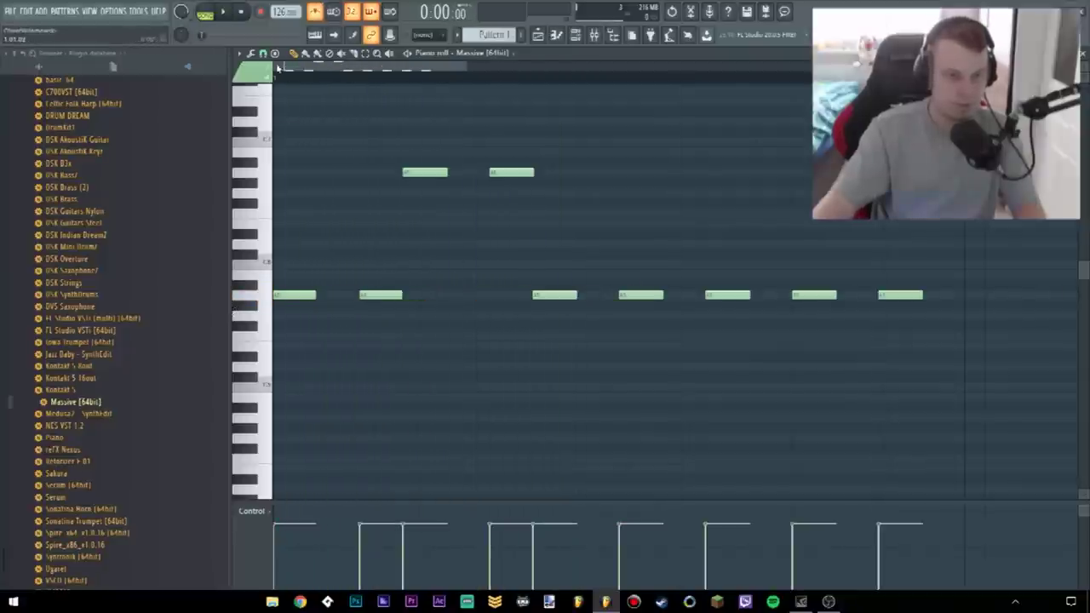
click(263, 54)
click(278, 166)
drag(644, 302, 587, 259)
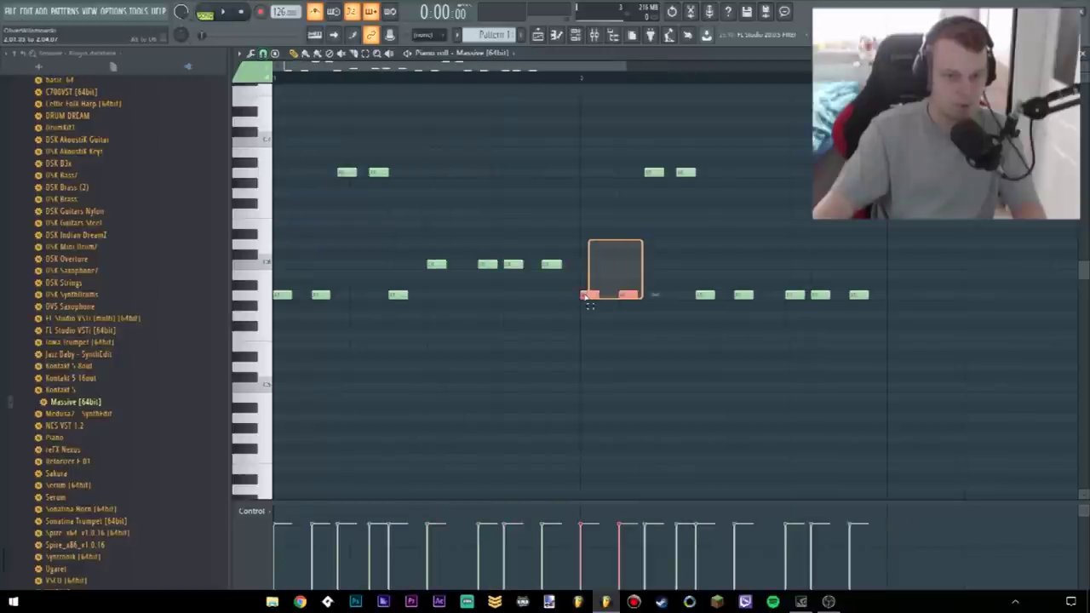
key(space)
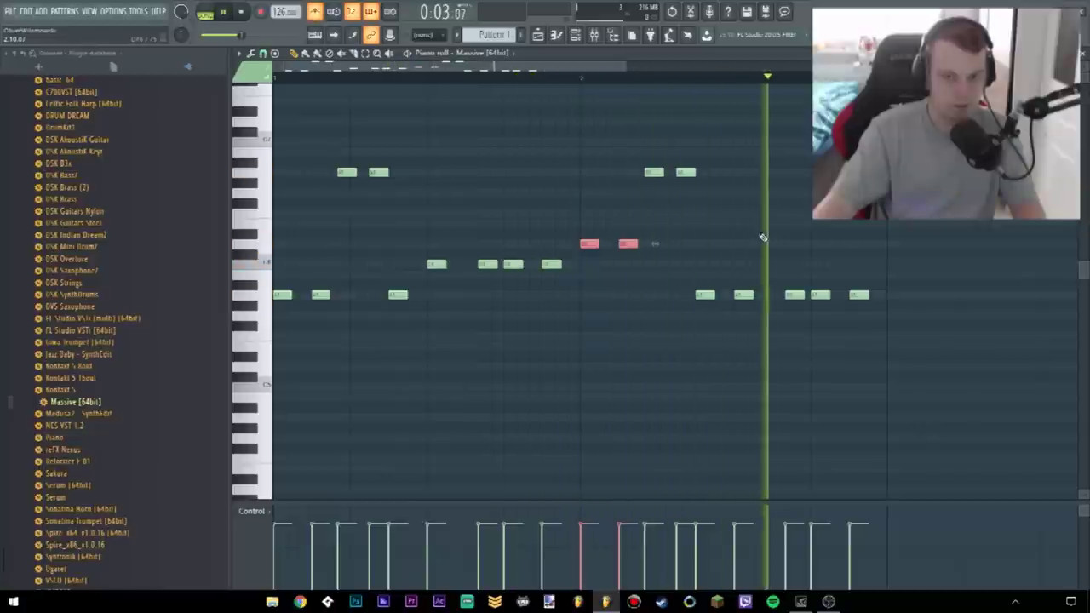
drag(728, 149, 621, 173)
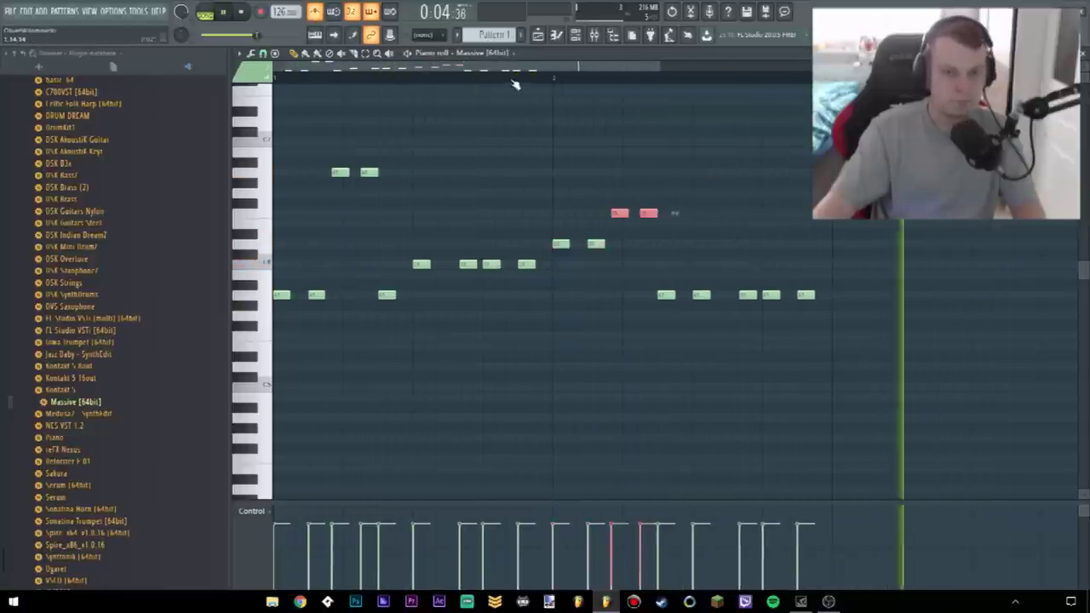
key(space)
Place Pattern 1 twice back to back on playlist track 7, starting at bar 1 to span the four-bar drum loop
click(537, 36)
scroll(426, 324, down, 3)
drag(370, 308, 532, 292)
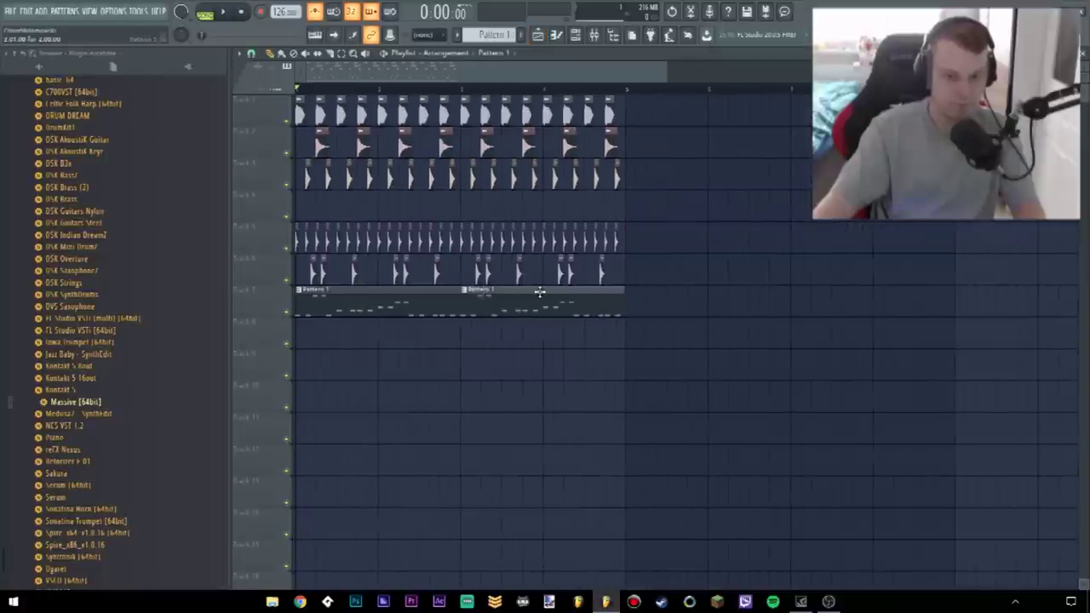
click(401, 99)
drag(738, 180, 709, 178)
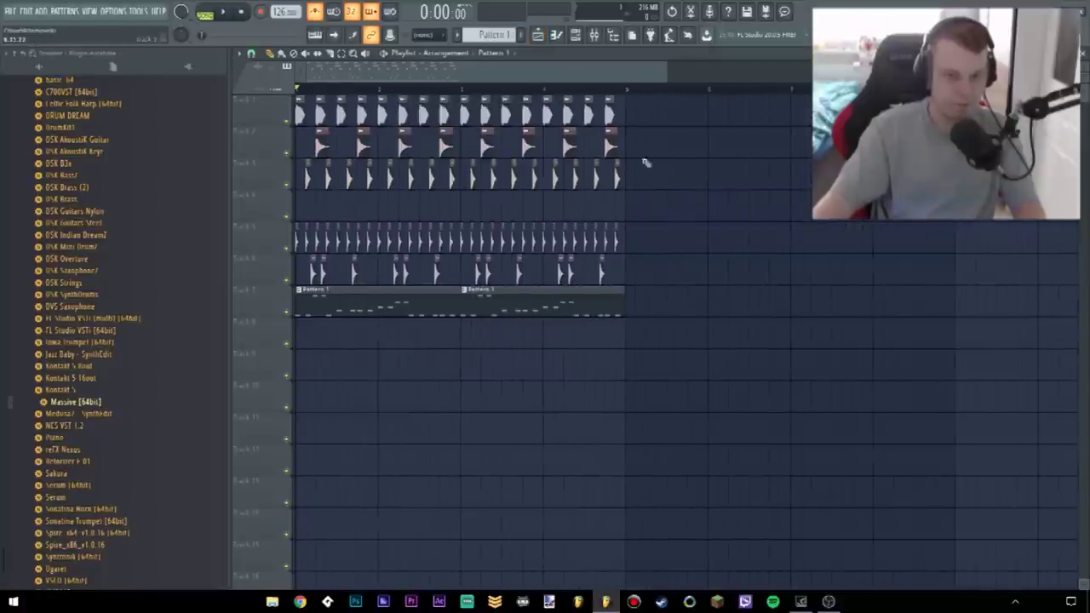
Audition the loop with the mixer open and sidechain the kick's mixer track 1 to Massive's track 6
click(558, 40)
key(space)
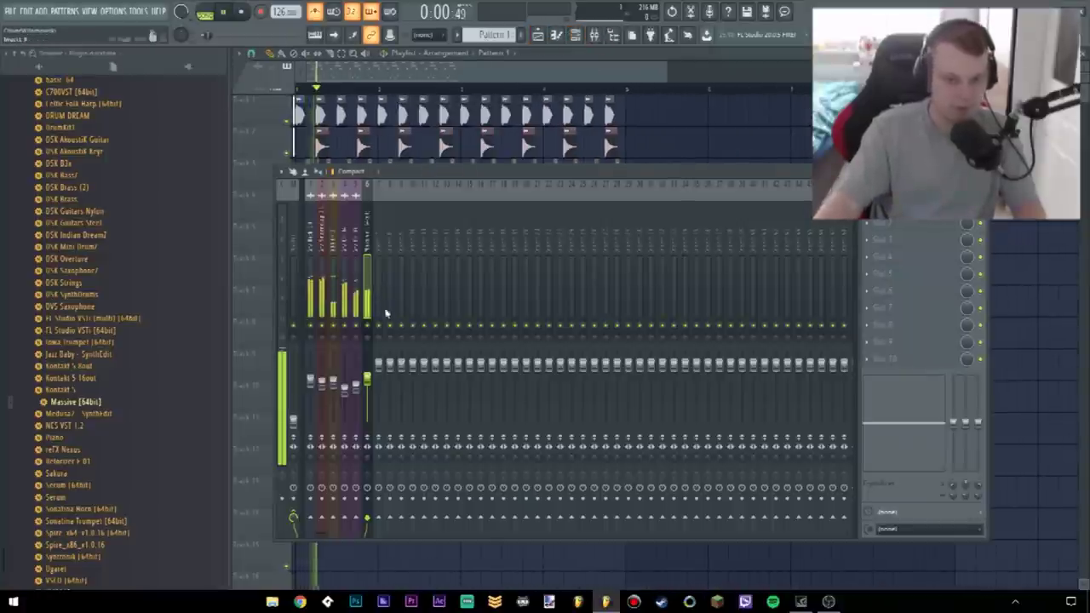
click(310, 289)
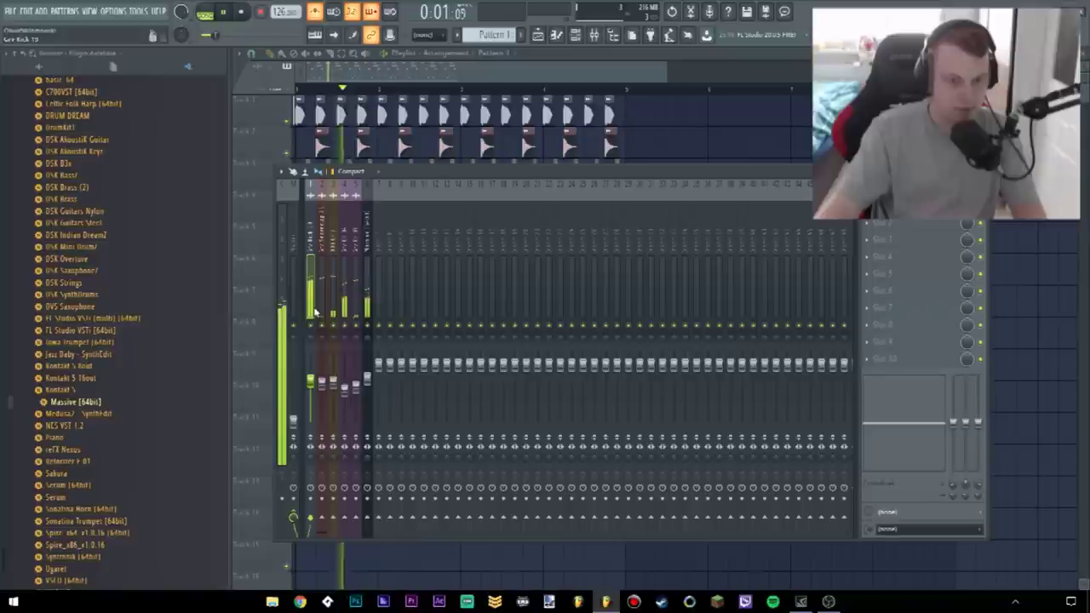
key(space)
right_click(368, 519)
click(407, 550)
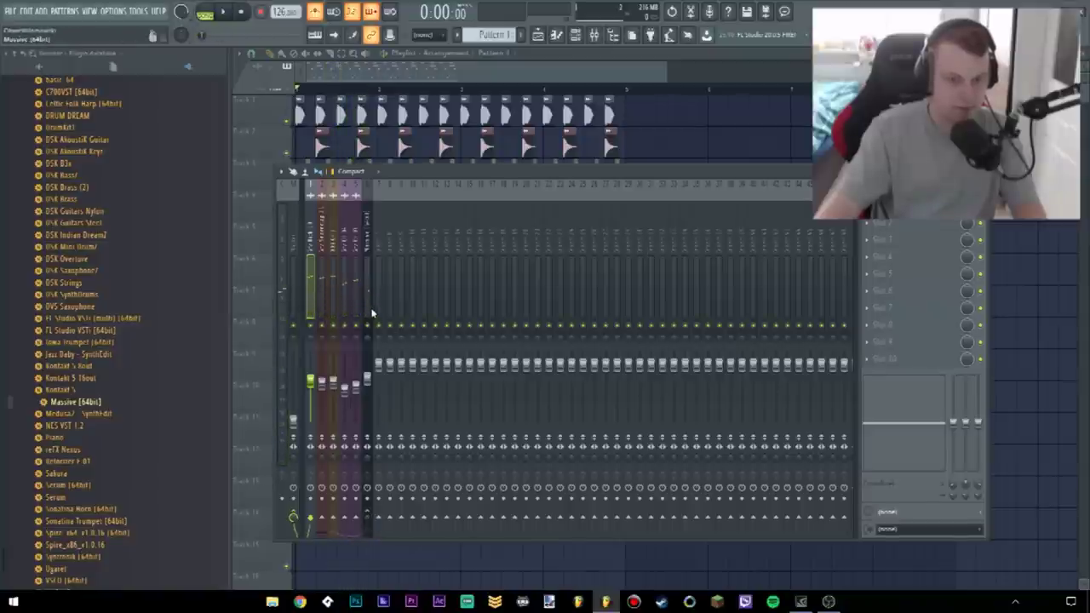
Insert Fruity Limiter on Massive's mixer track in compressor mode, keyed from the kick sidechain, and adjust its compression while listening
key(F8)
drag(772, 259, 931, 227)
click(426, 363)
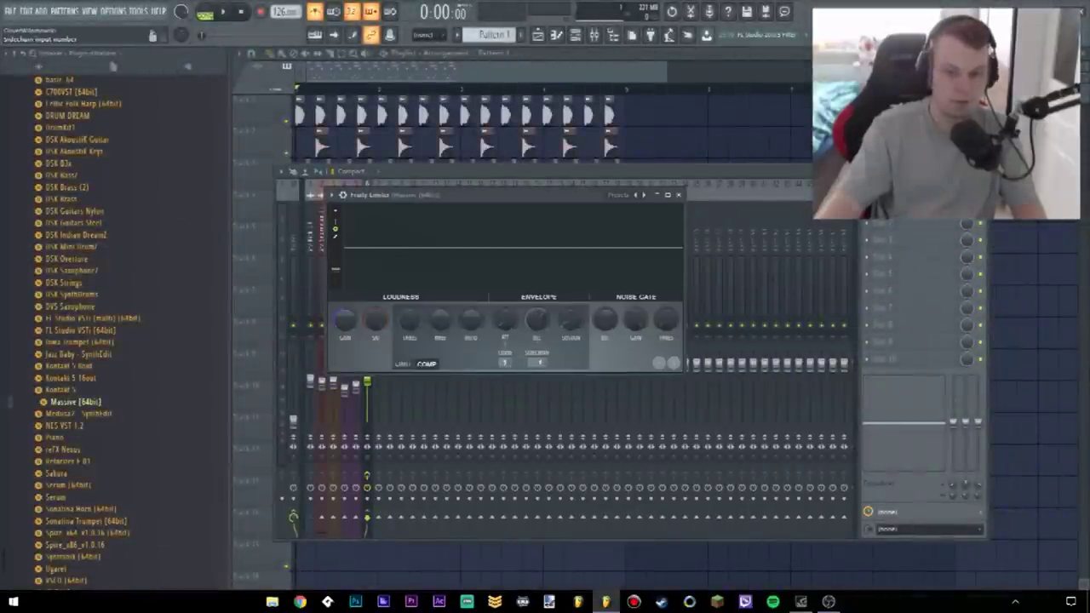
right_click(475, 331)
click(487, 333)
drag(408, 321, 440, 285)
drag(477, 194, 619, 163)
key(space)
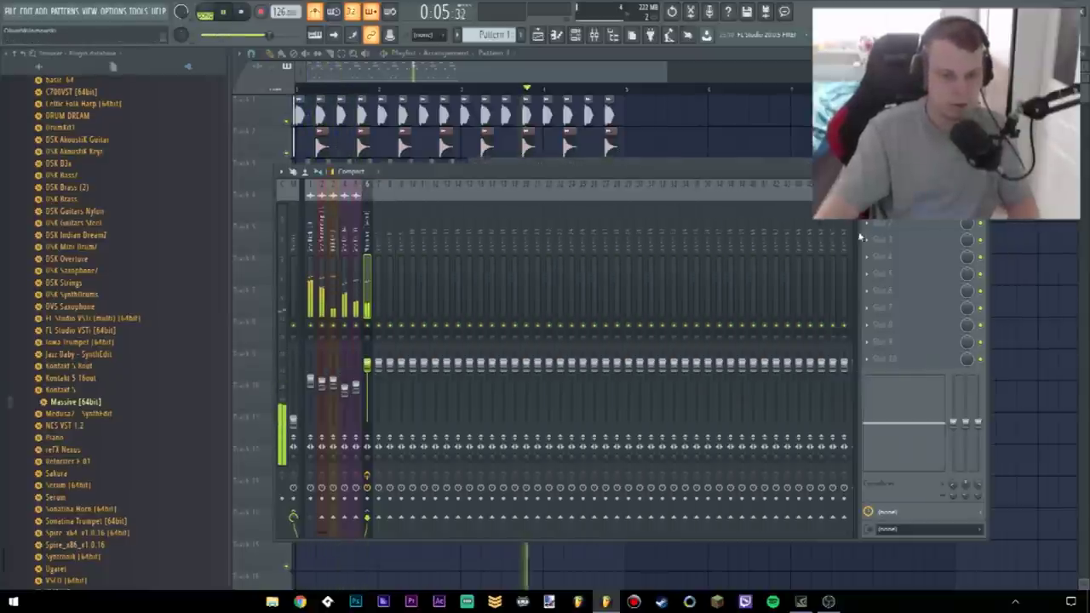
Add Fruity Parametric EQ 2 to Massive's track, boost the lows with a slight low-mid dip, and lower the fader slightly
key(F8)
drag(125, 304, 897, 226)
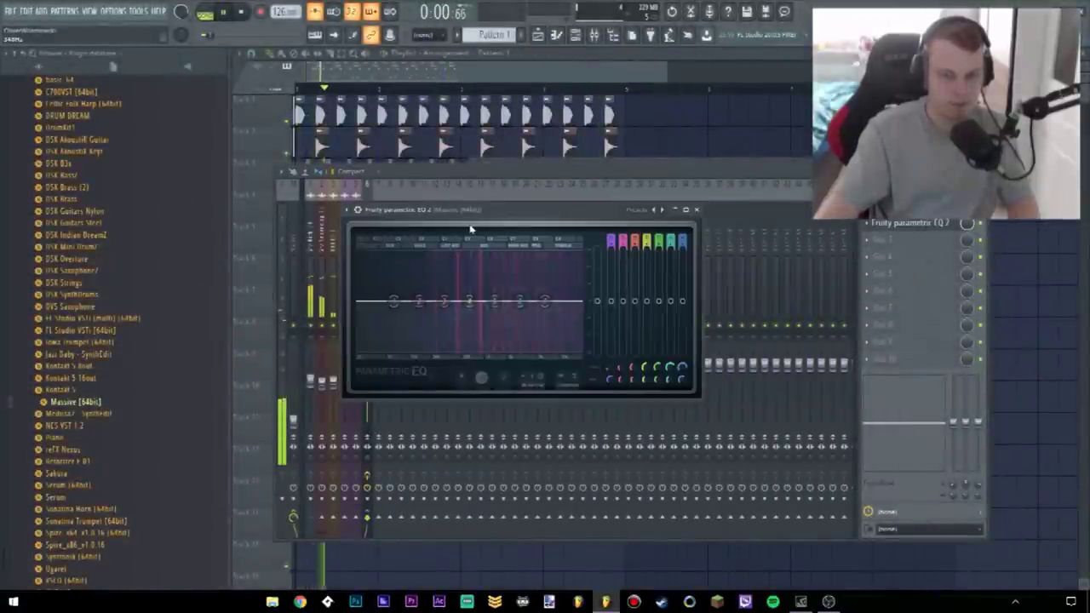
click(638, 141)
key(space)
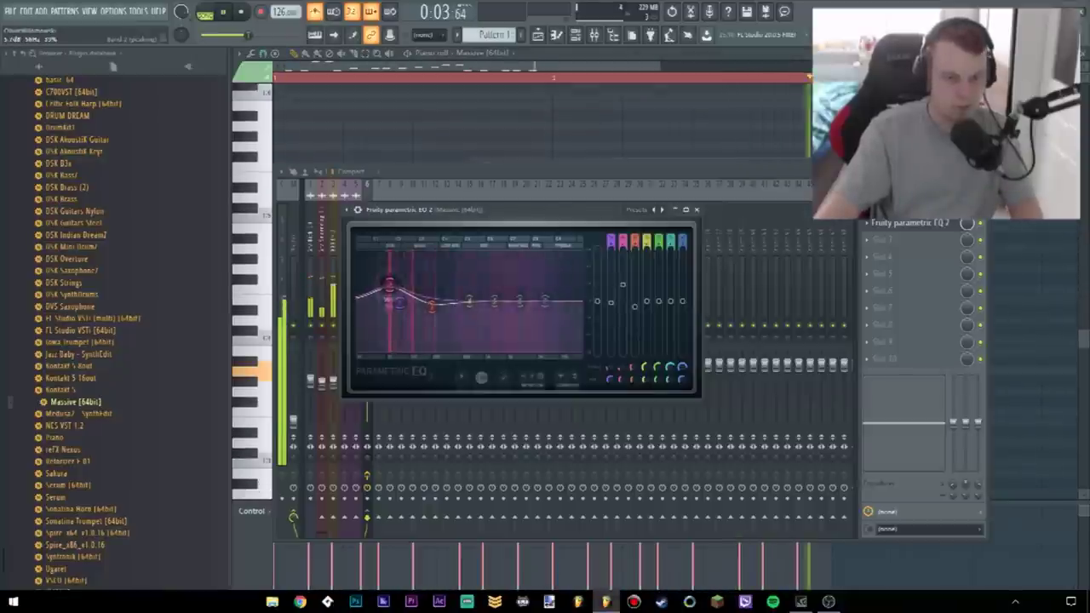
click(516, 175)
drag(367, 365, 368, 367)
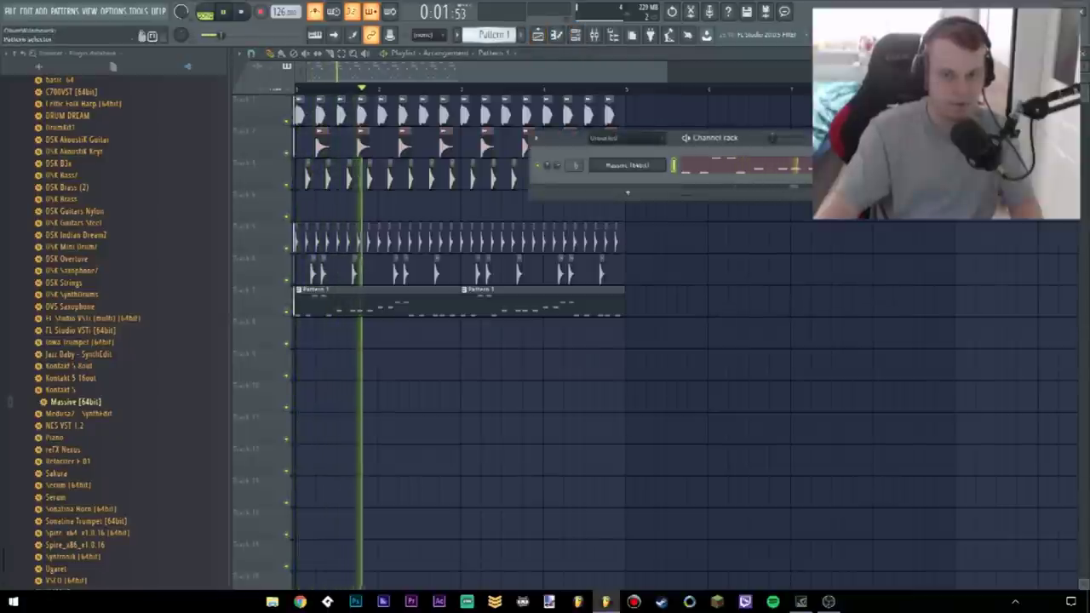
Switch to Pattern 2, add an FL Keys channel and paste the Massive bass notes into its piano roll
drag(494, 34, 494, 28)
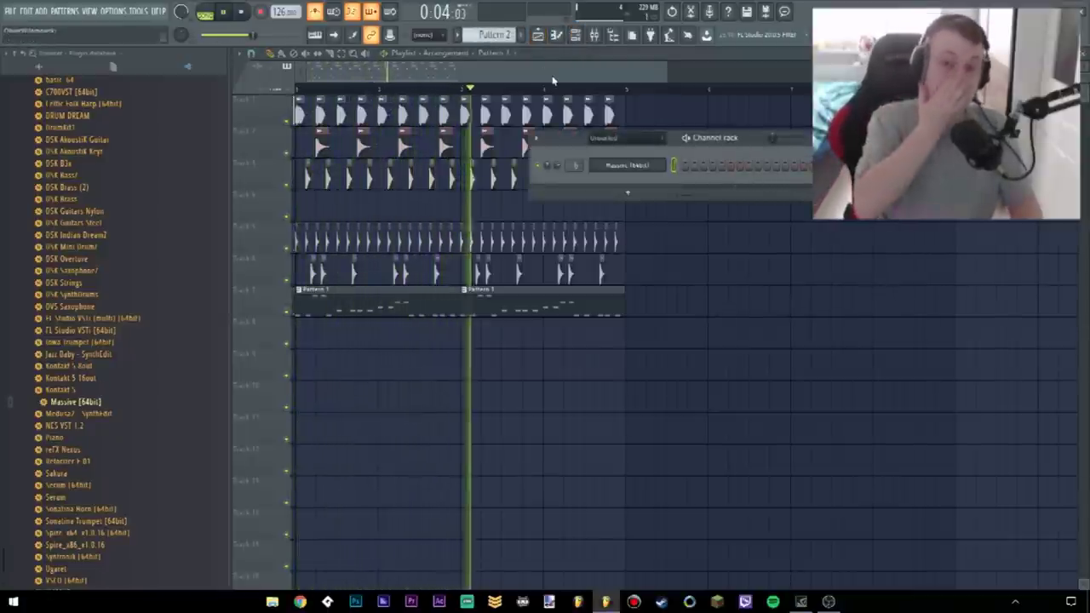
right_click(718, 179)
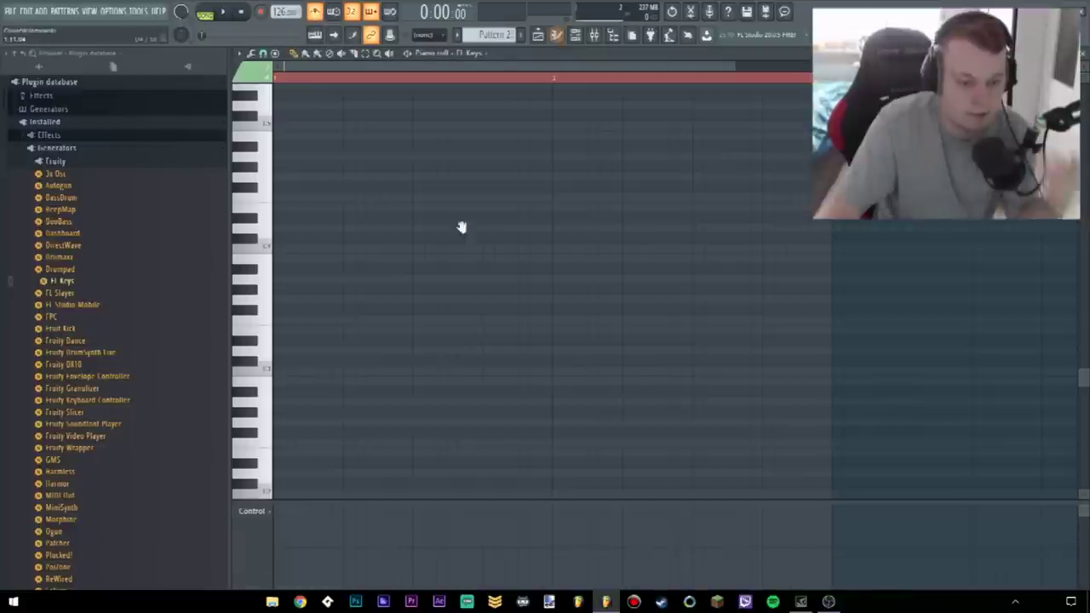
drag(461, 227, 539, 207)
key(ctrl+v)
scroll(416, 282, down, 3)
drag(416, 281, 425, 333)
scroll(424, 333, down, 1)
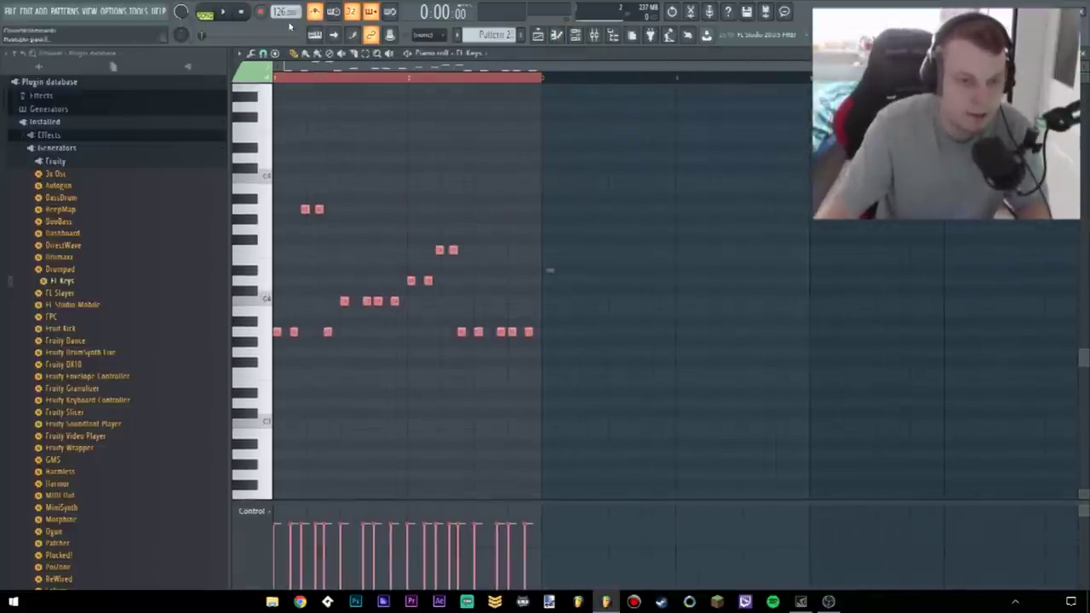
Stack C4 and E4 notes above bar one's three low A notes in the FL Keys part and audition them
scroll(296, 77, up, 3)
ctrl+drag(379, 179, 284, 234)
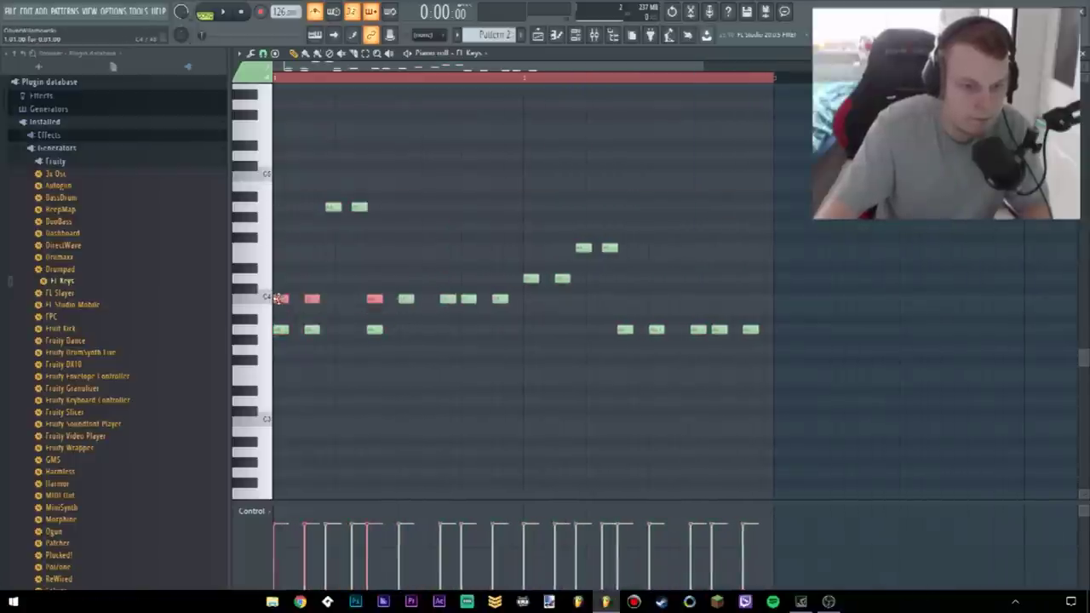
key(space)
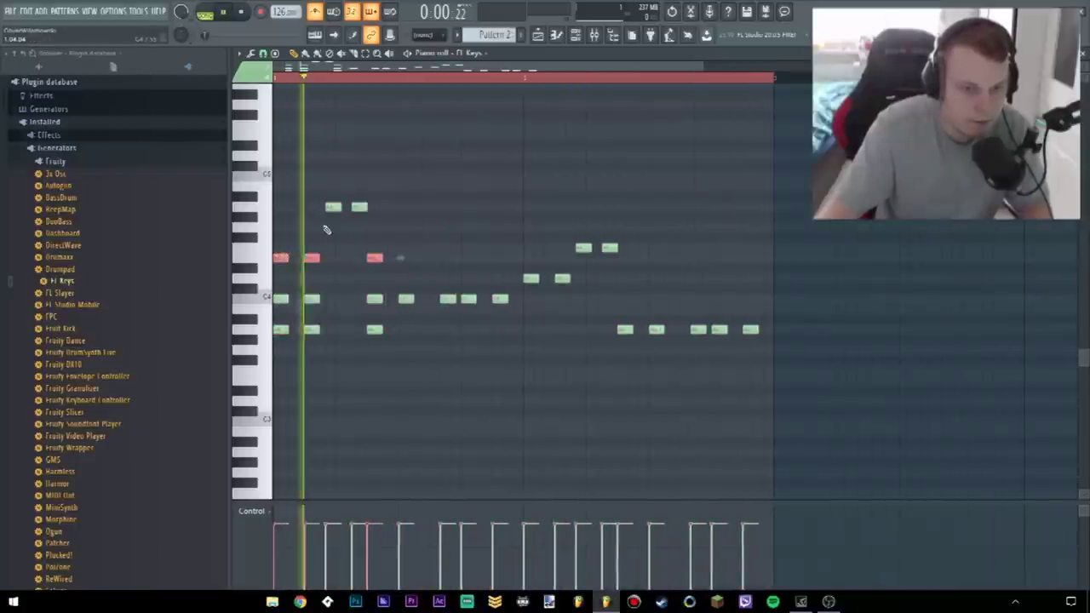
key(space)
Stack E4 and G4 notes above the four C4 notes at the end of bar one
ctrl+drag(509, 300, 427, 301)
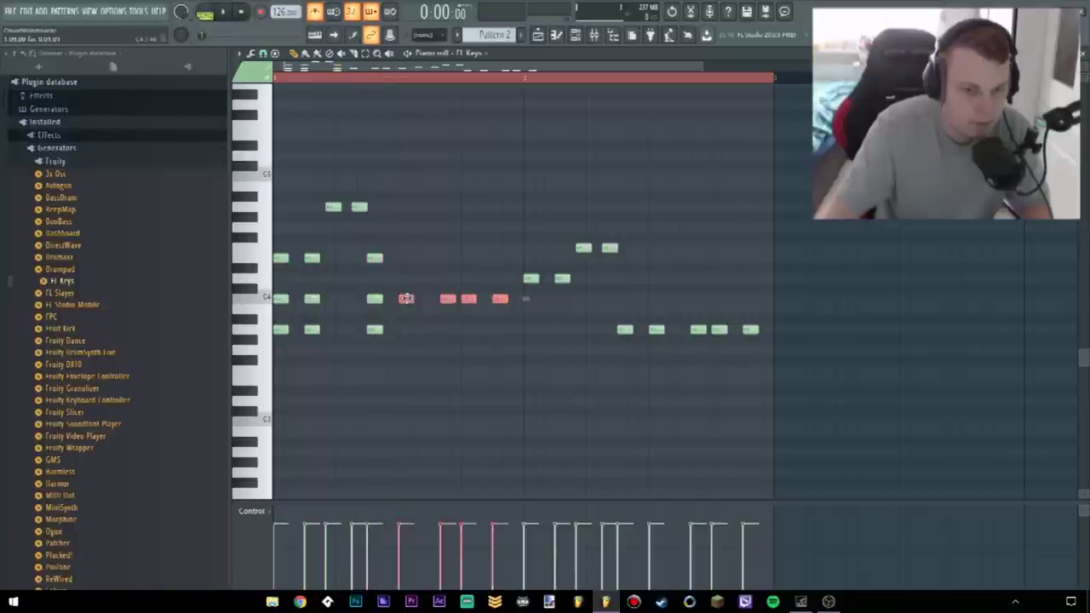
key(space)
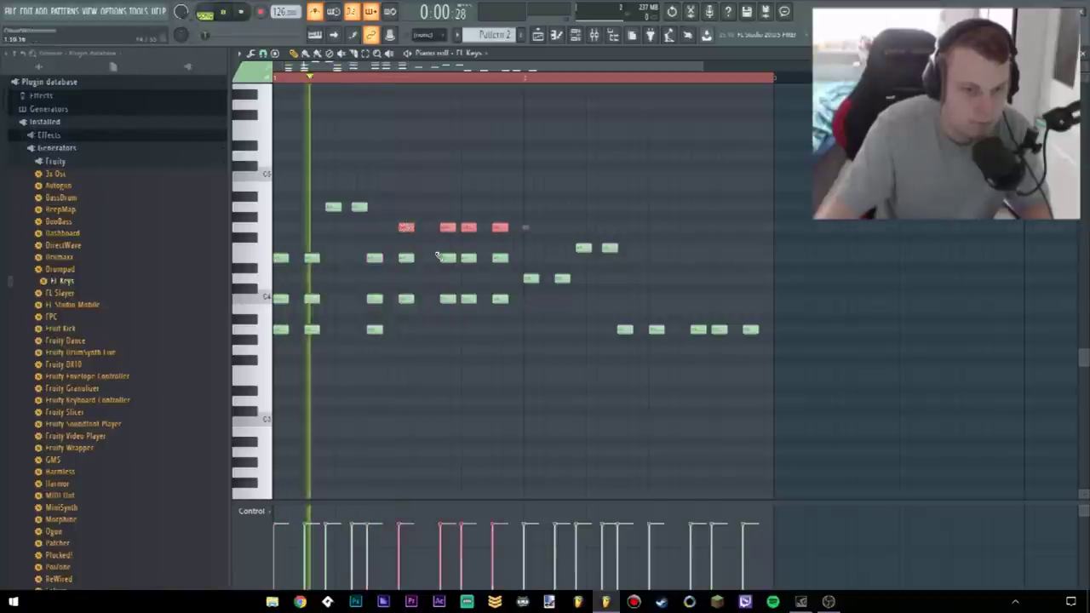
ctrl+drag(587, 280, 555, 275)
key(space)
Place Pattern 2 on playlist track 8 from bar 1, play it with the arrangement and reopen its piano roll
click(537, 36)
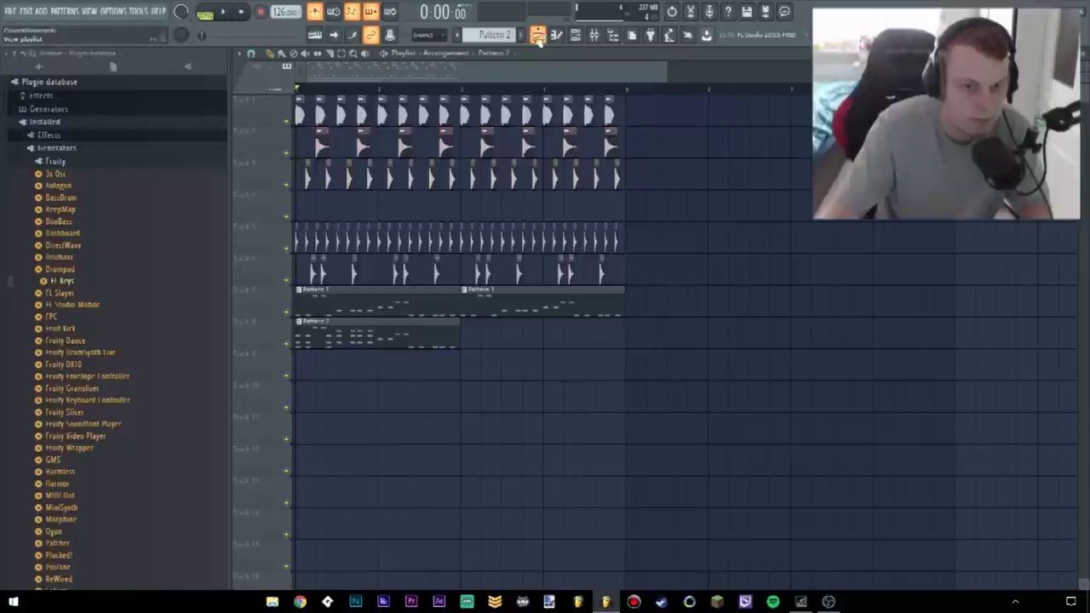
key(space)
double_click(394, 336)
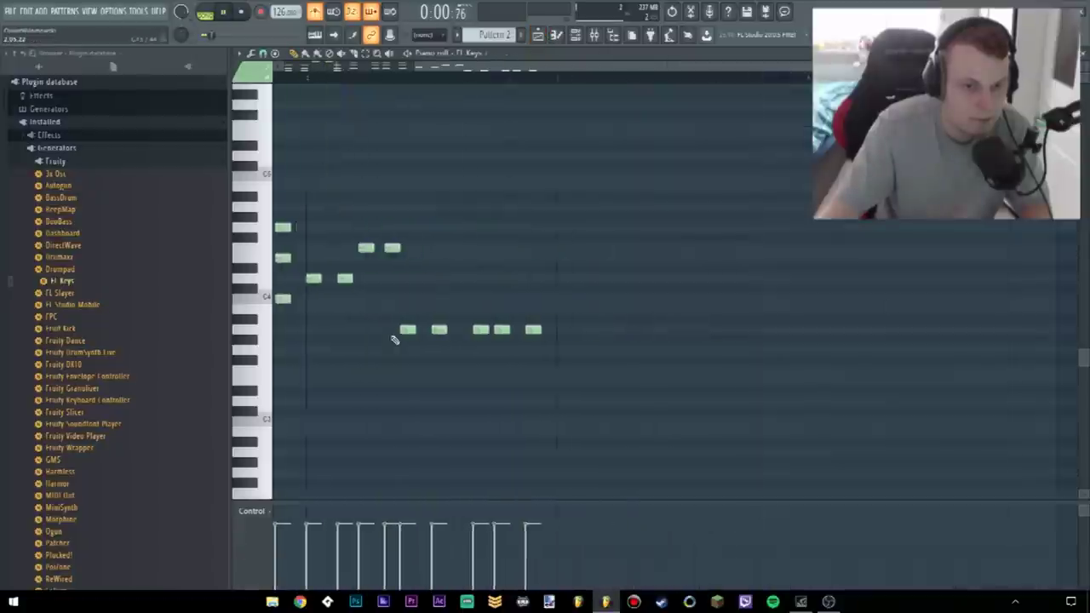
Stack G4 and A4 notes above the two D4 notes at the start of bar two and audition them
scroll(295, 321, up, 2)
key(space)
key(space)
drag(377, 316, 565, 338)
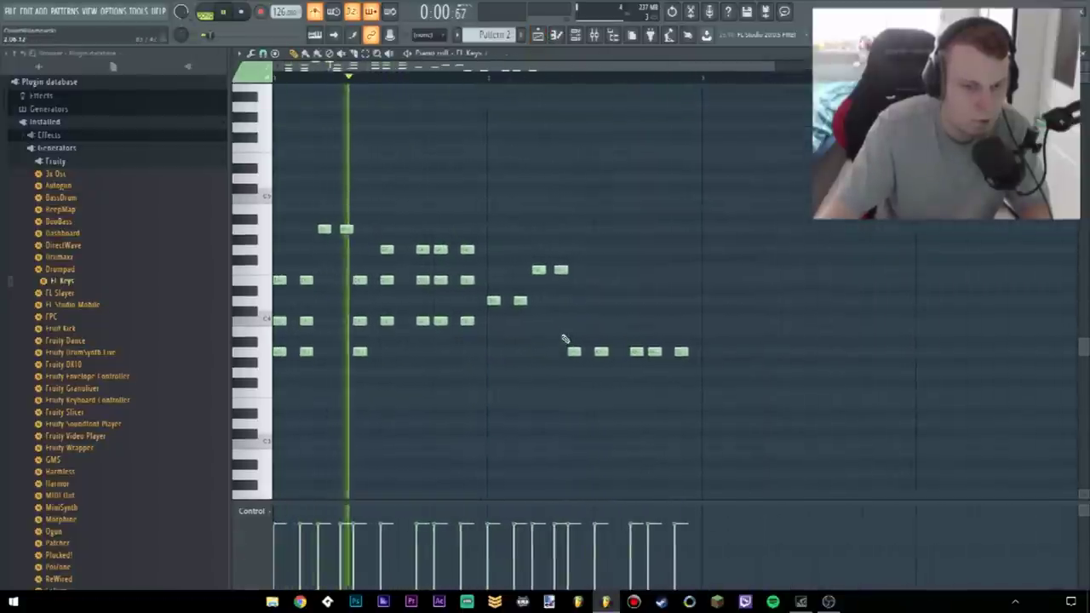
mouse_move(533, 296)
mouse_down()
mouse_move(495, 305)
mouse_move(492, 228)
mouse_up()
key(space)
key(space)
Stack A4 and C5 notes above bar two's two F4 notes and audition the chords
drag(622, 257, 537, 271)
drag(538, 270, 539, 195)
key(space)
key(space)
Stack C4 and E4 notes above the last five A notes of bar two and play the pattern
drag(711, 328, 594, 357)
drag(572, 357, 573, 326)
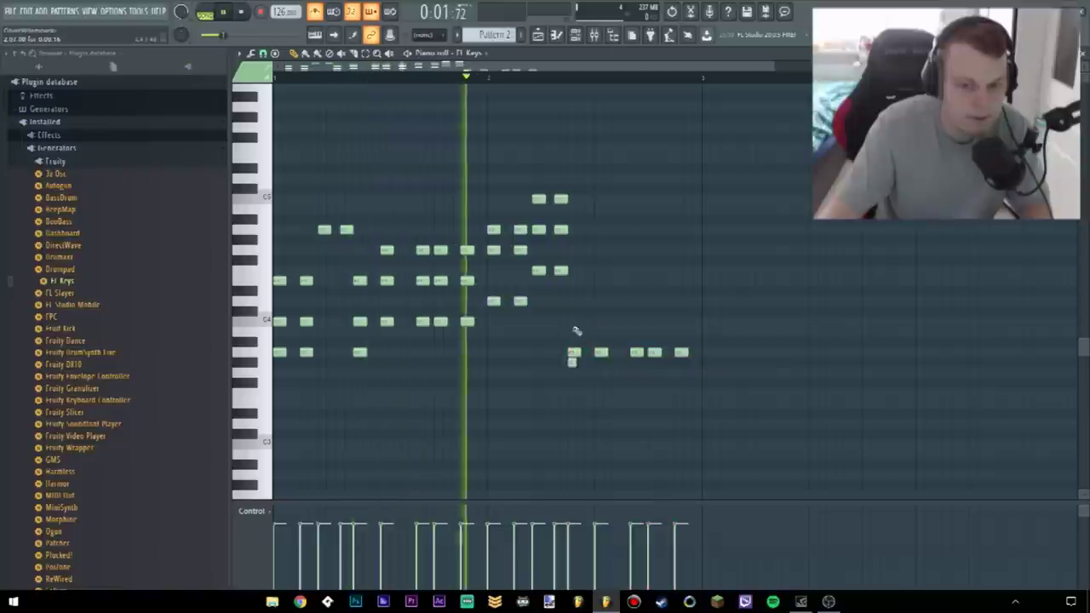
drag(773, 329, 575, 321)
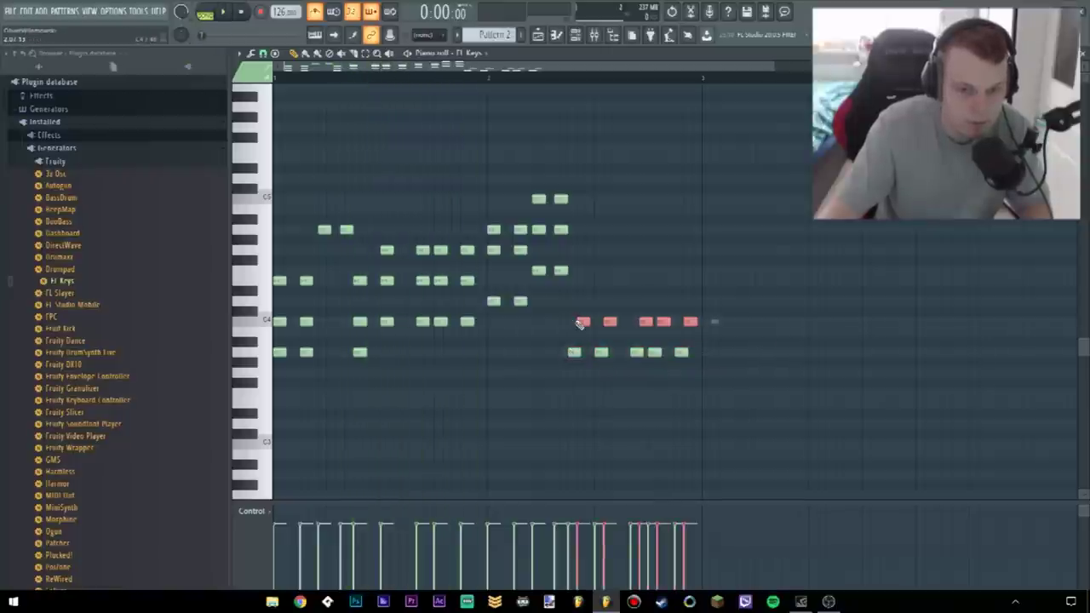
drag(574, 282, 575, 281)
key(space)
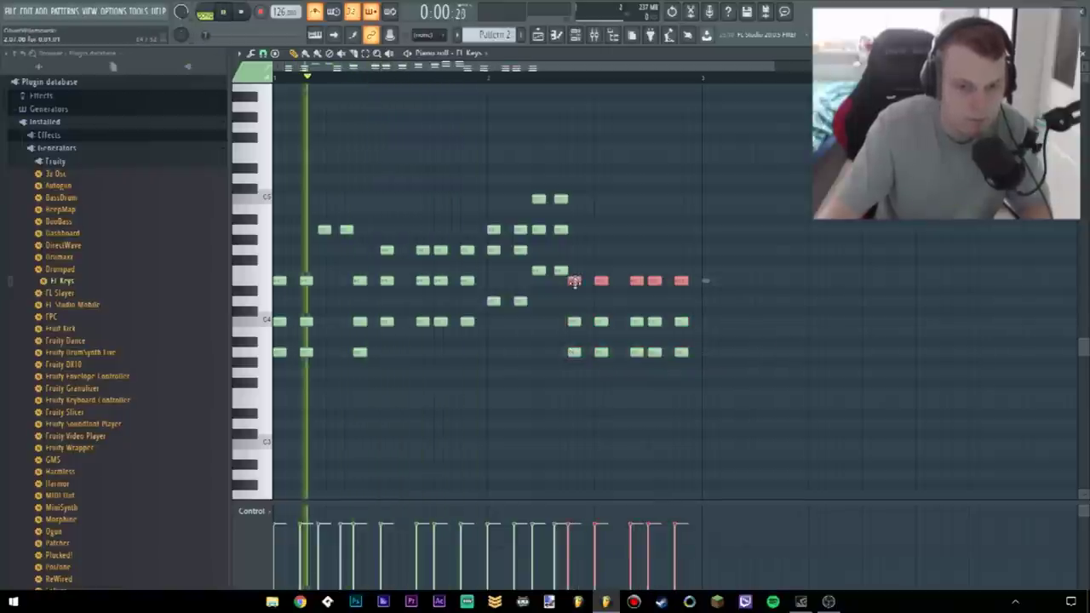
Add C5 top notes above bar one's two opening chords and its four closing C chords
click(346, 229)
key(space)
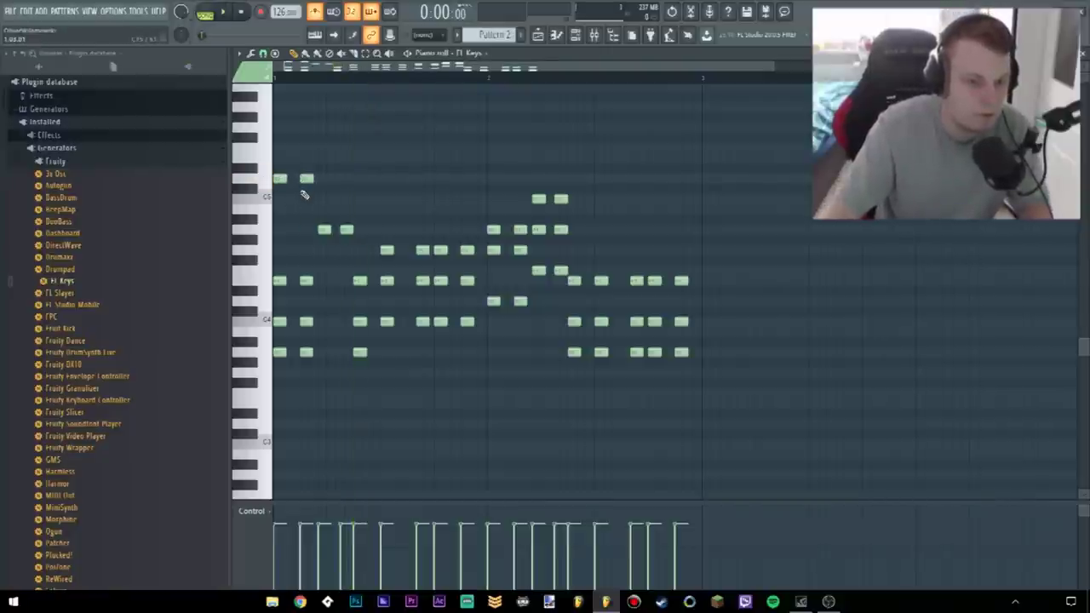
key(space)
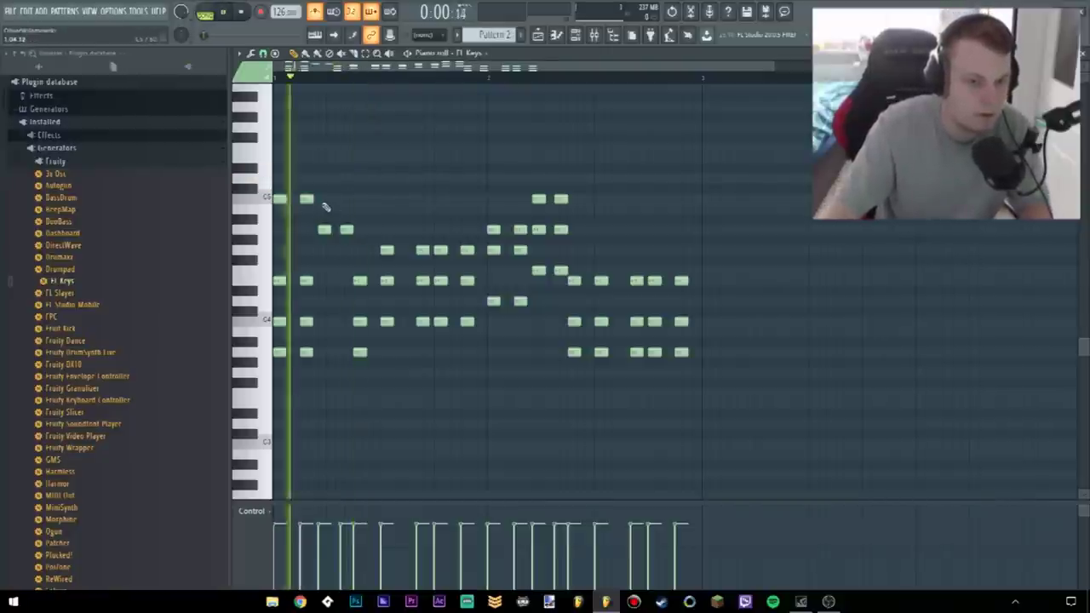
click(386, 199)
click(422, 198)
click(440, 198)
click(467, 198)
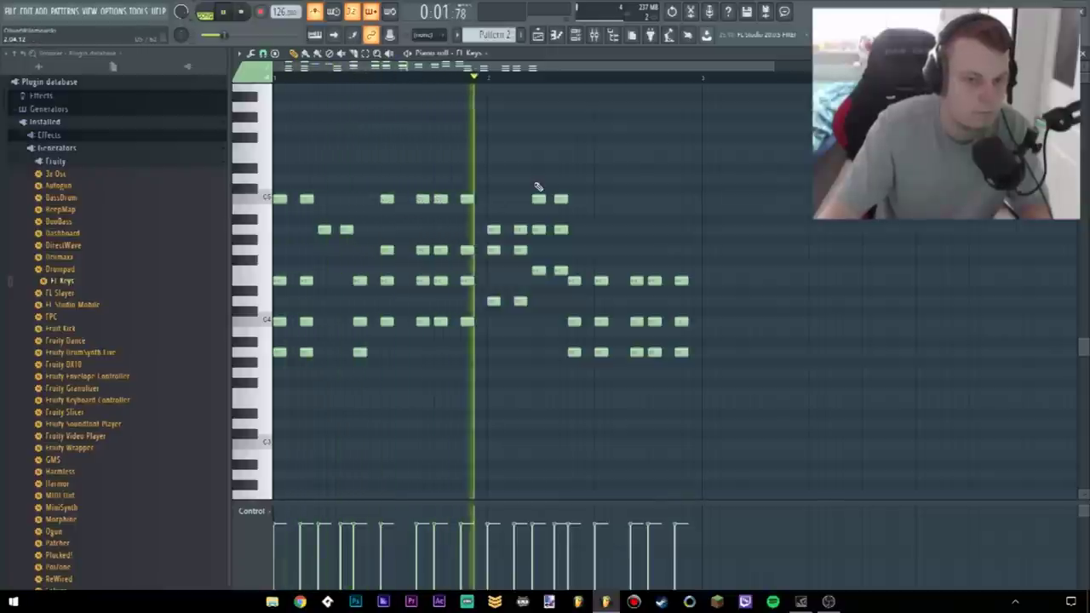
Add G4 top notes above the last five chords of bar two, auditioning the pattern
key(space)
key(space)
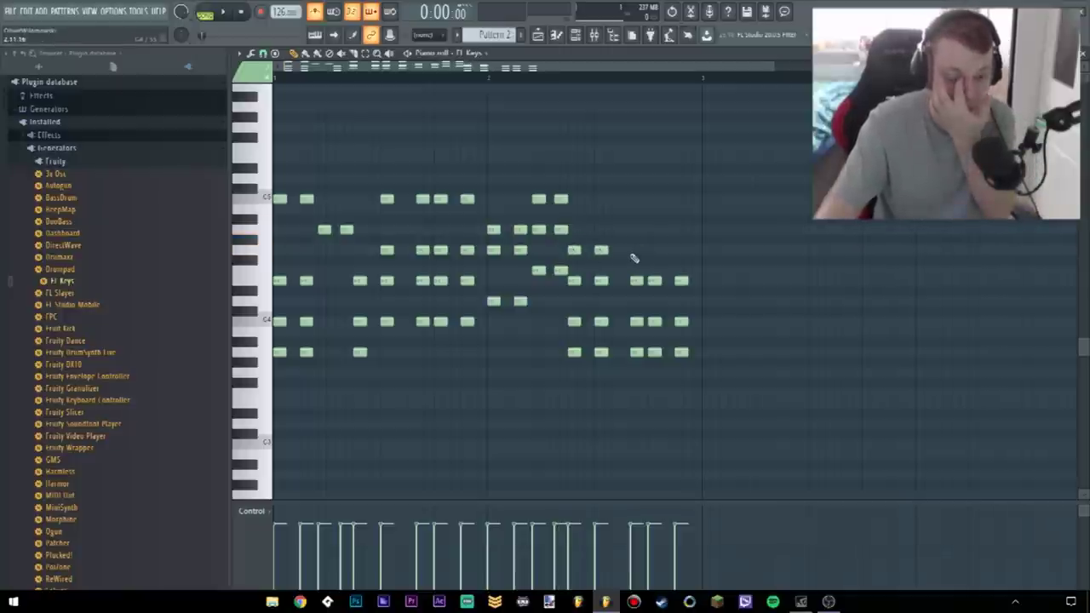
key(space)
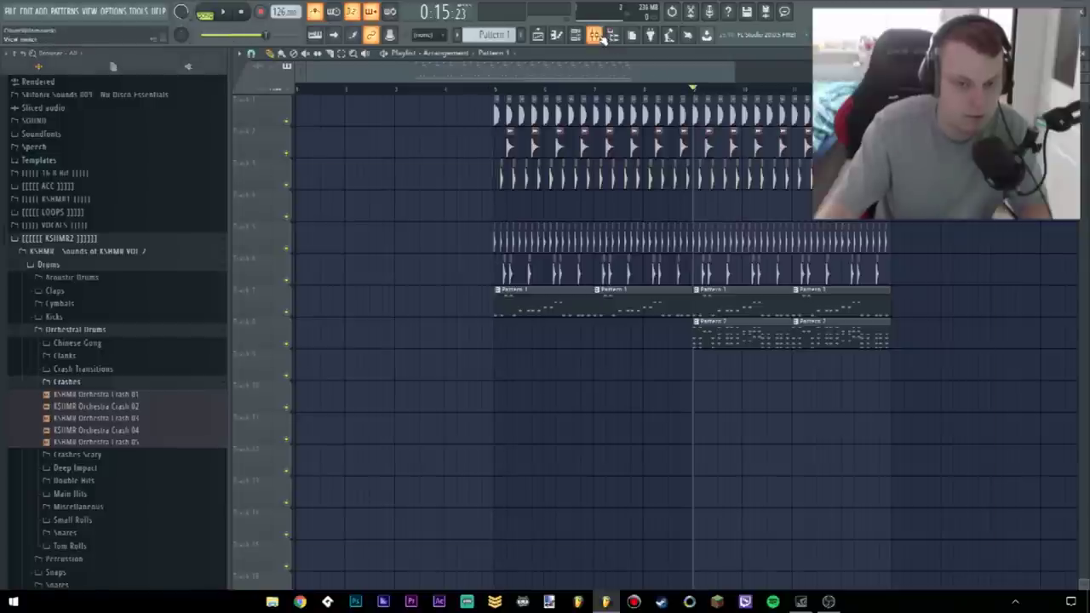
Replace the FL Keys channel's instrument with Harmless, keeping the Pattern 2 chords
click(596, 35)
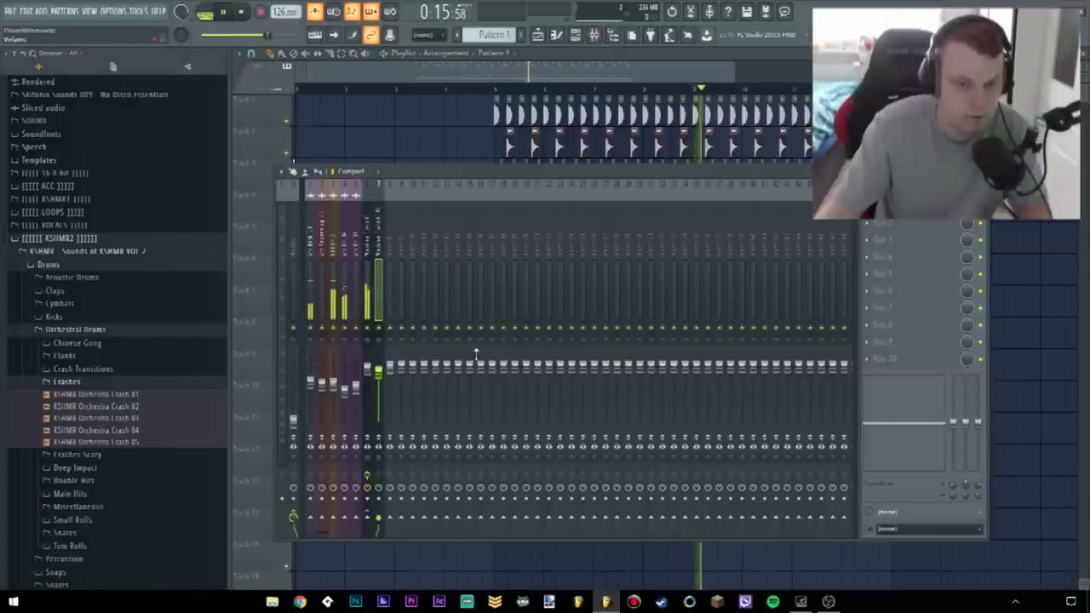
click(577, 37)
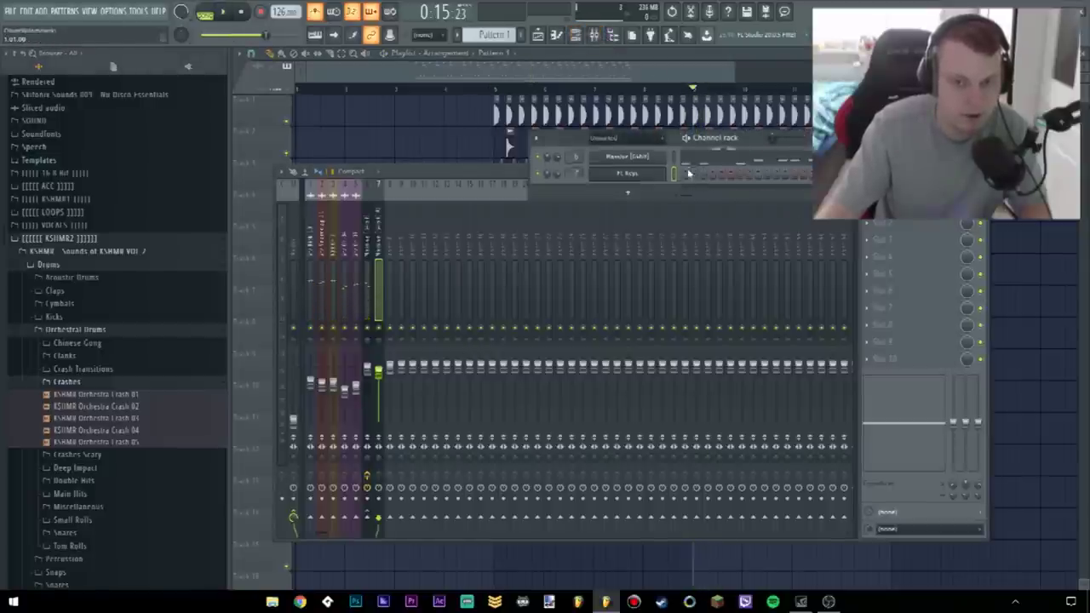
click(628, 166)
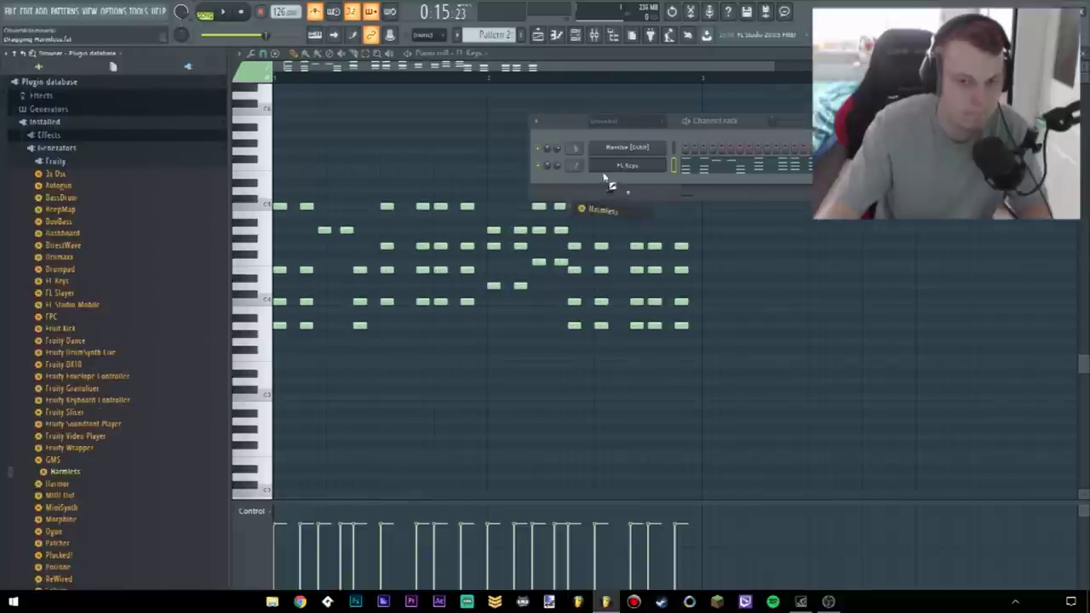
click(617, 169)
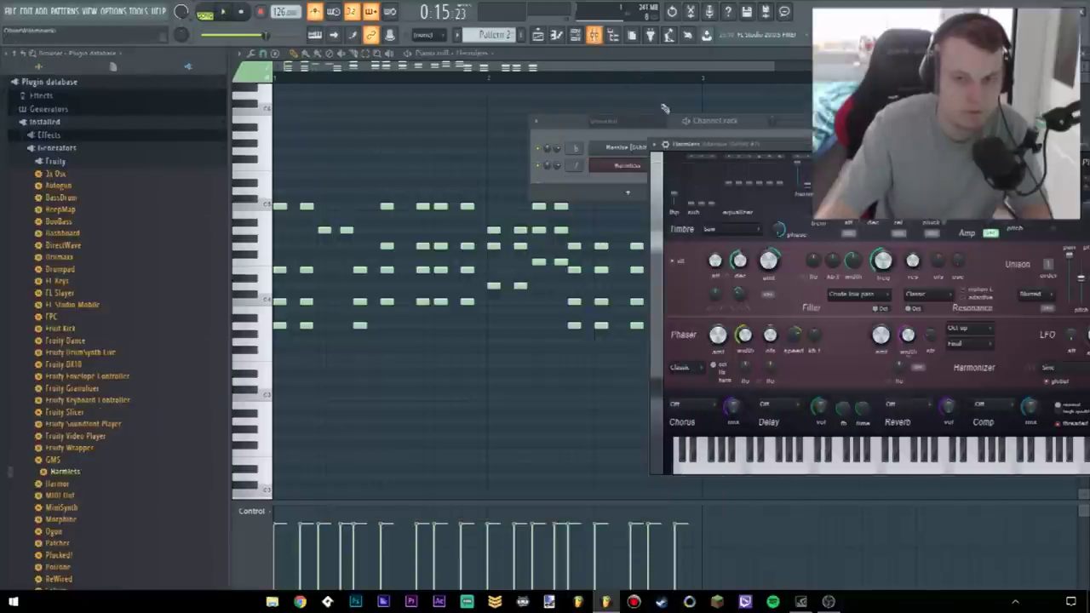
click(722, 125)
Replace the Harmless channel's instrument with GMS and open its Leads & Synths preset bank
scroll(97, 329, down, 4)
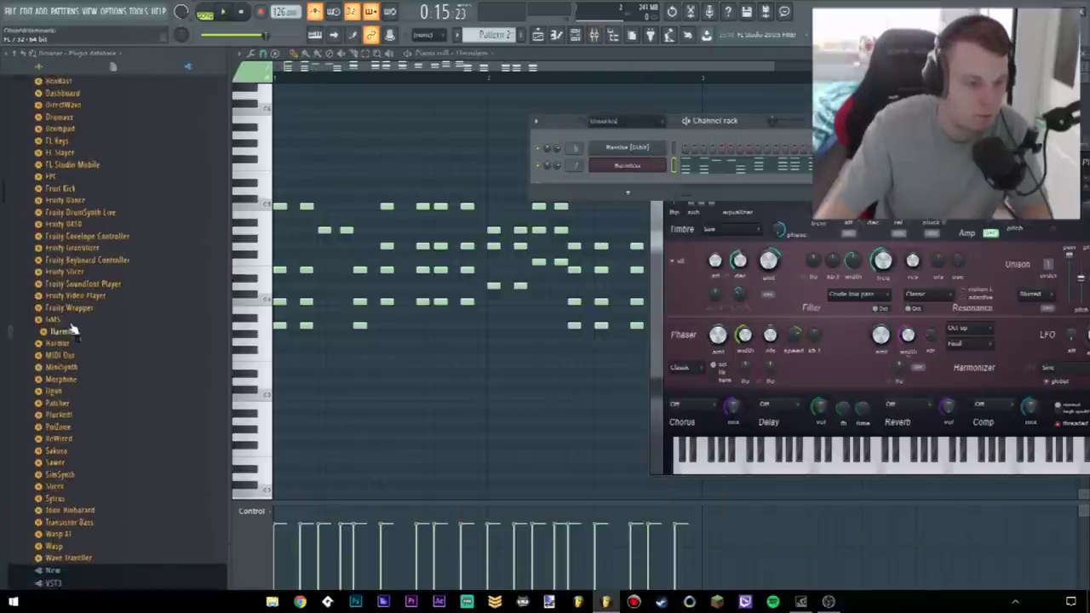
click(655, 168)
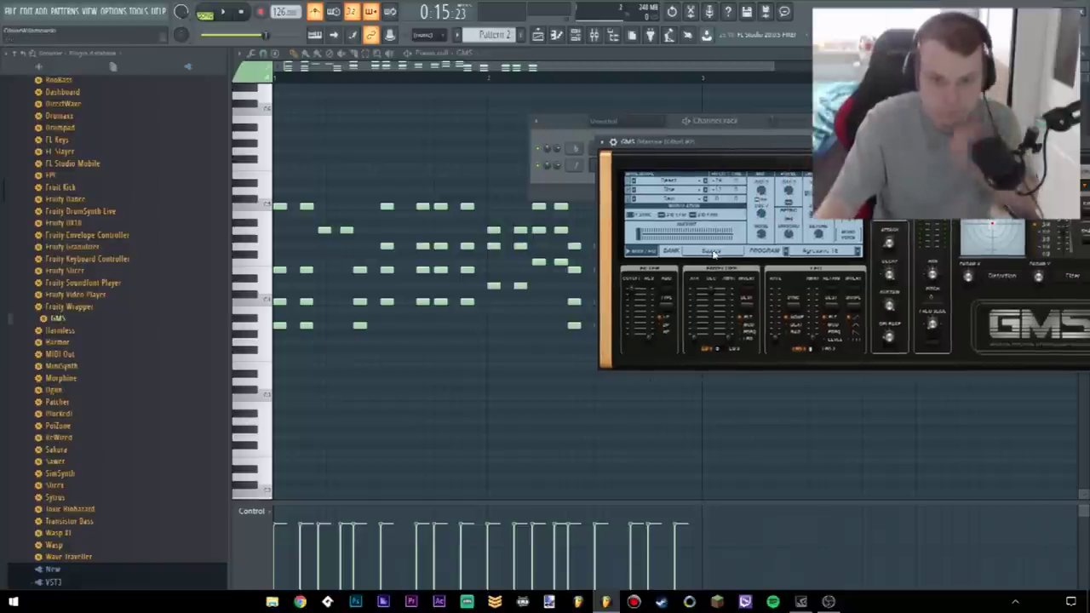
click(712, 257)
click(784, 233)
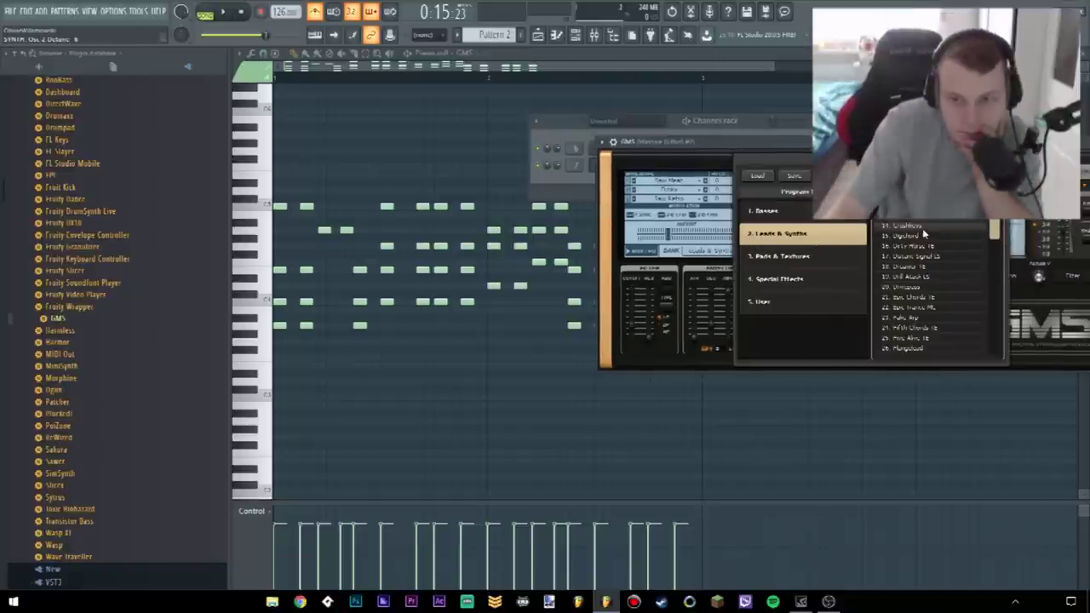
Add Fruity Limiter in compressor mode to the GMS mixer track and adjust its threshold and ratio during playback for kick sidechaining
key(F9)
key(F8)
drag(766, 254, 925, 244)
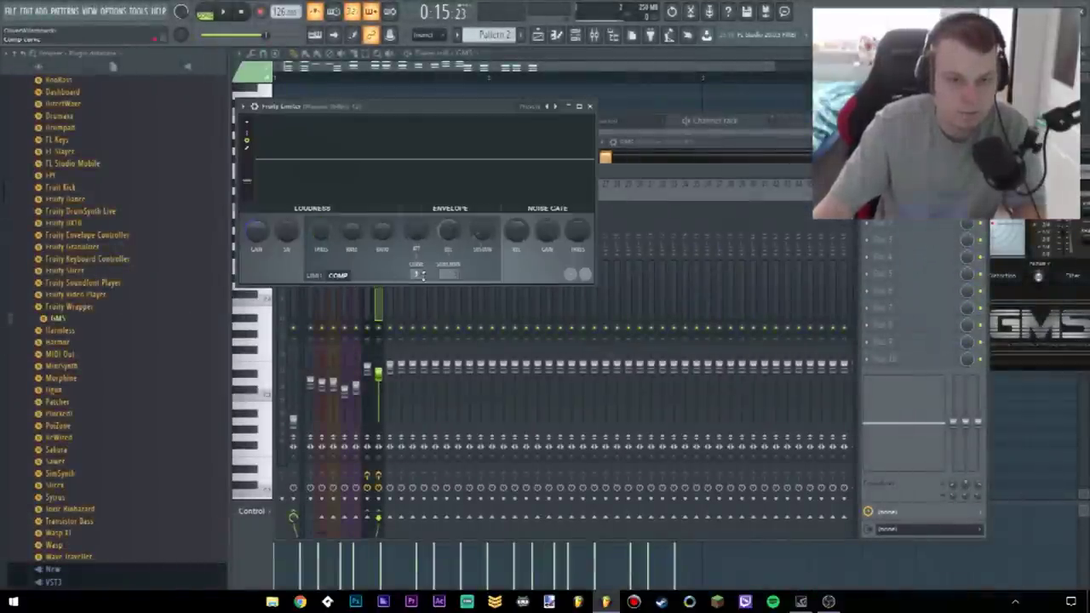
drag(344, 114, 590, 205)
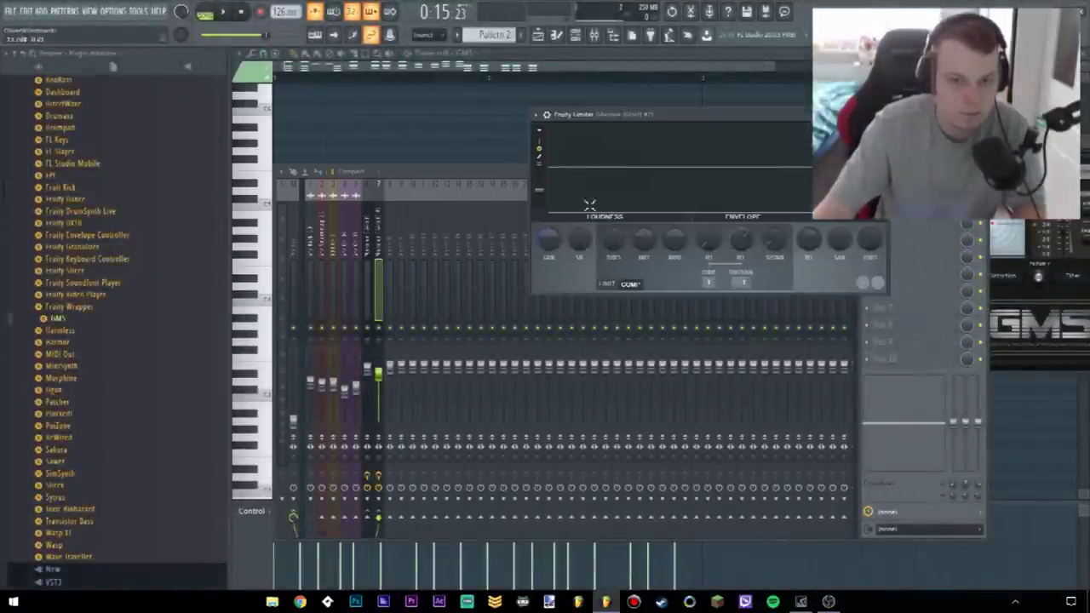
key(space)
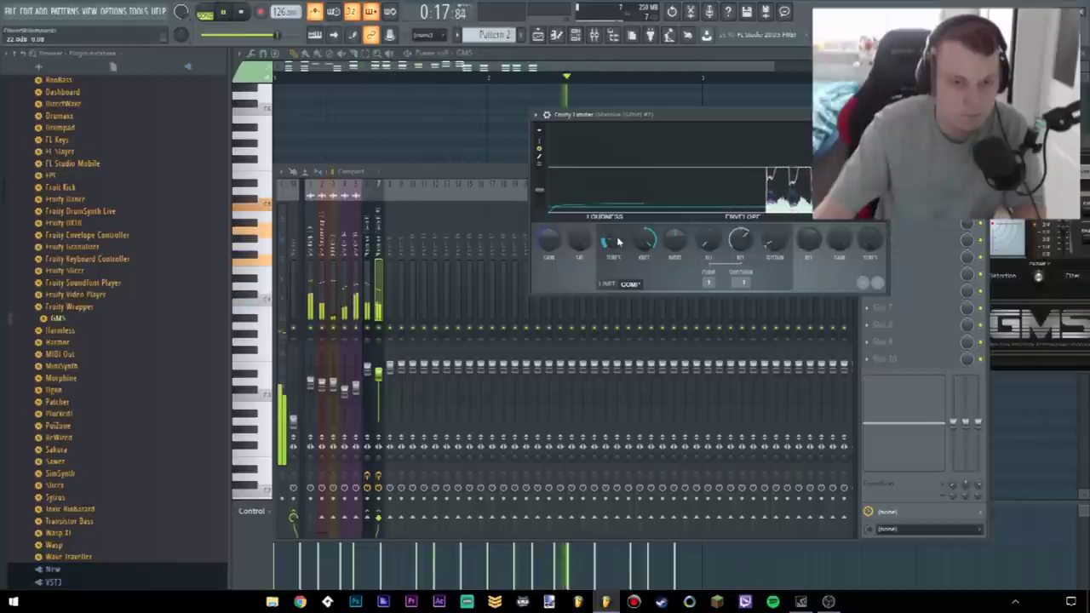
Place KSHMR Orchestra Crash 03 at bar 5 on playlist track 9, with a reversed copy leading into it on track 10
key(F5)
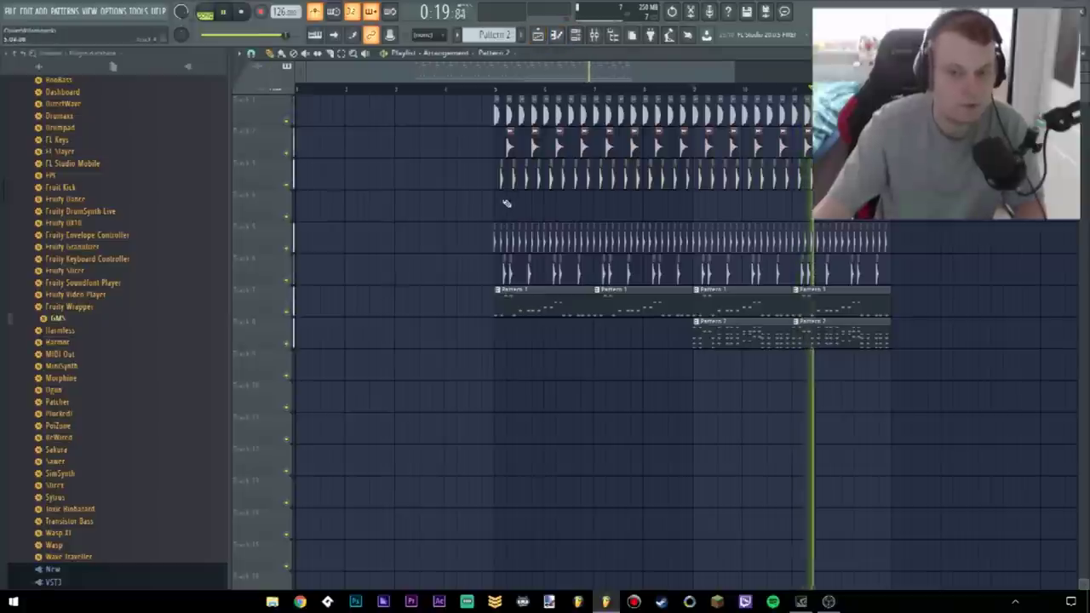
click(494, 90)
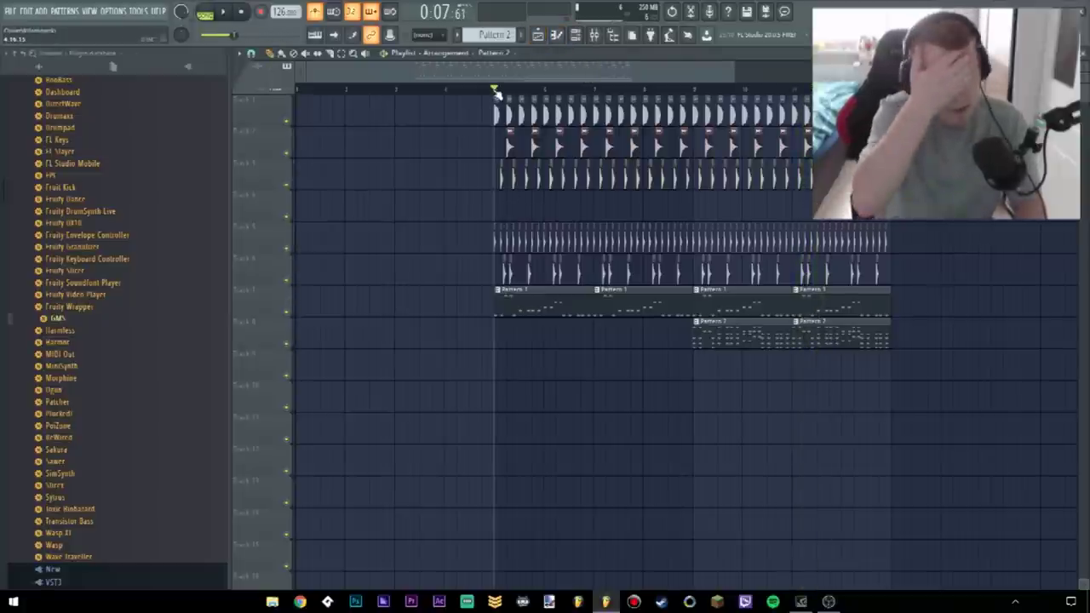
click(32, 69)
scroll(98, 392, down, 3)
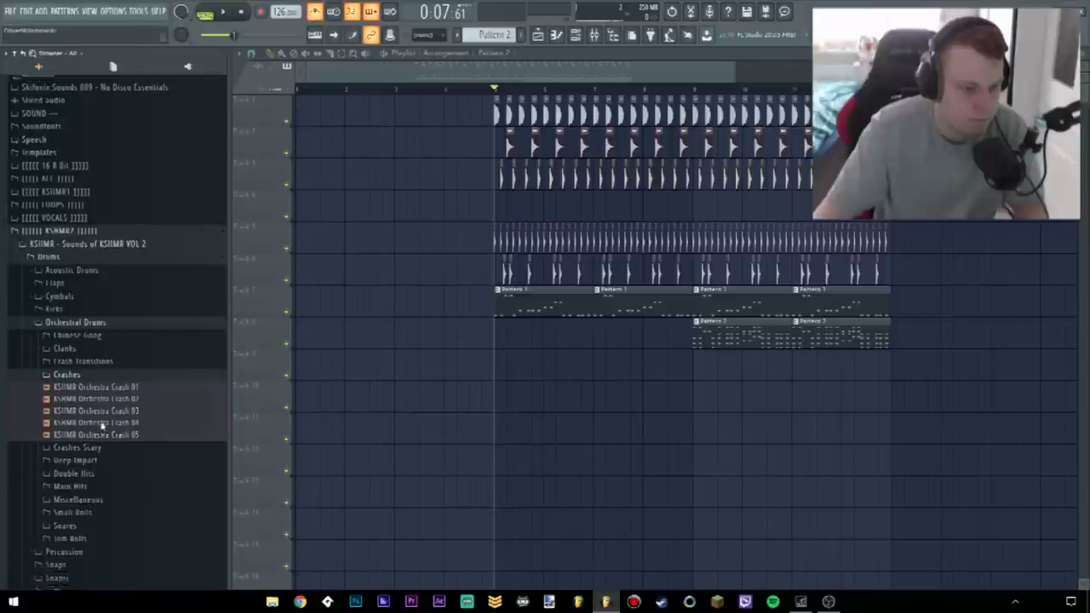
drag(497, 345, 497, 345)
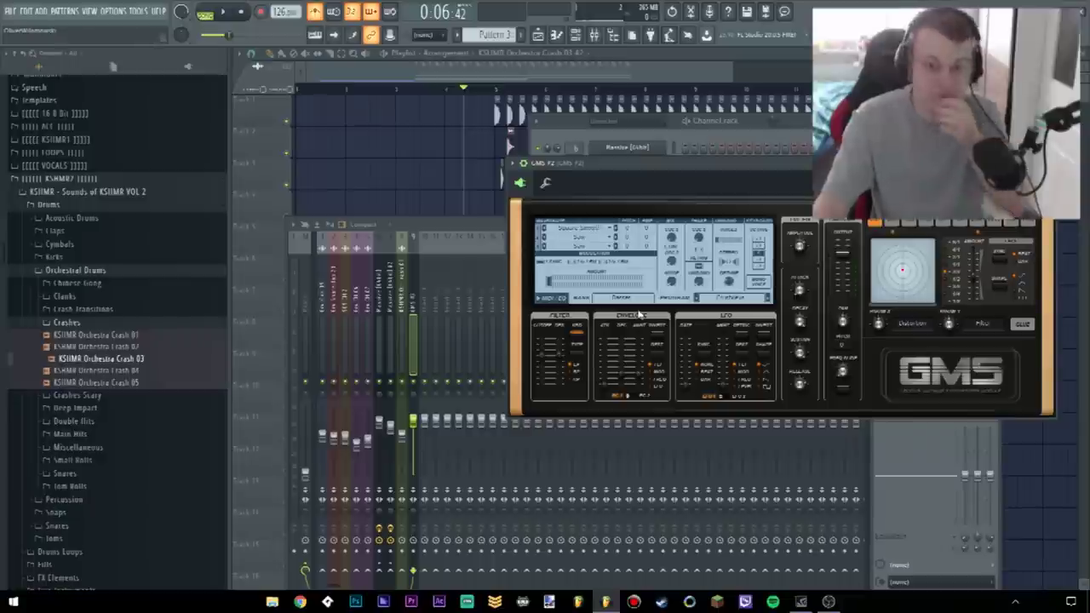
Open the preset library of the new GMS #2 channel and browse its Leads & Synths bank for a sound
click(641, 301)
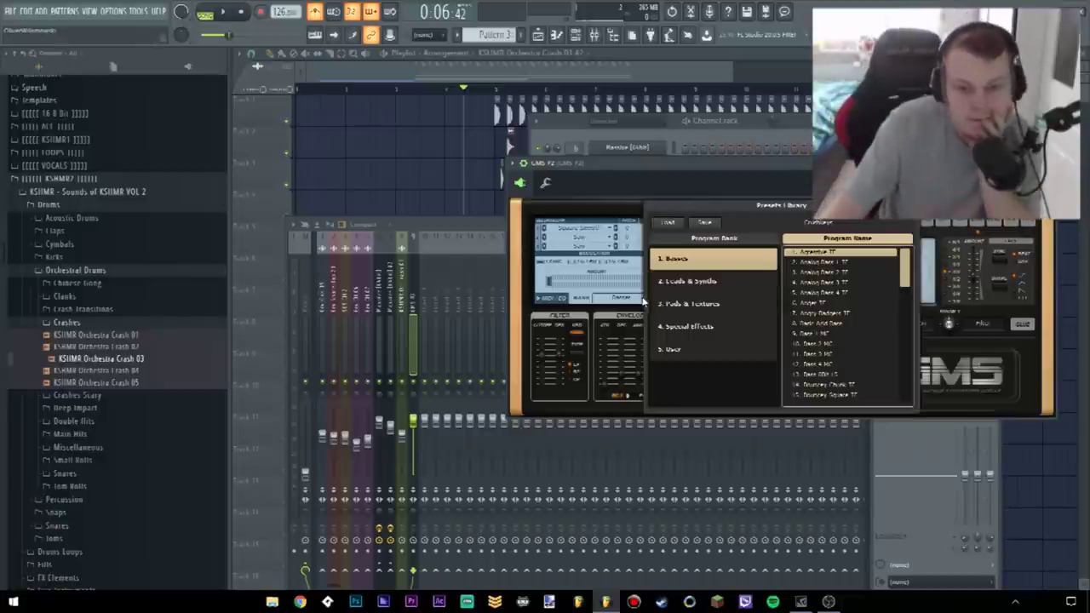
click(709, 284)
scroll(846, 311, down, 2)
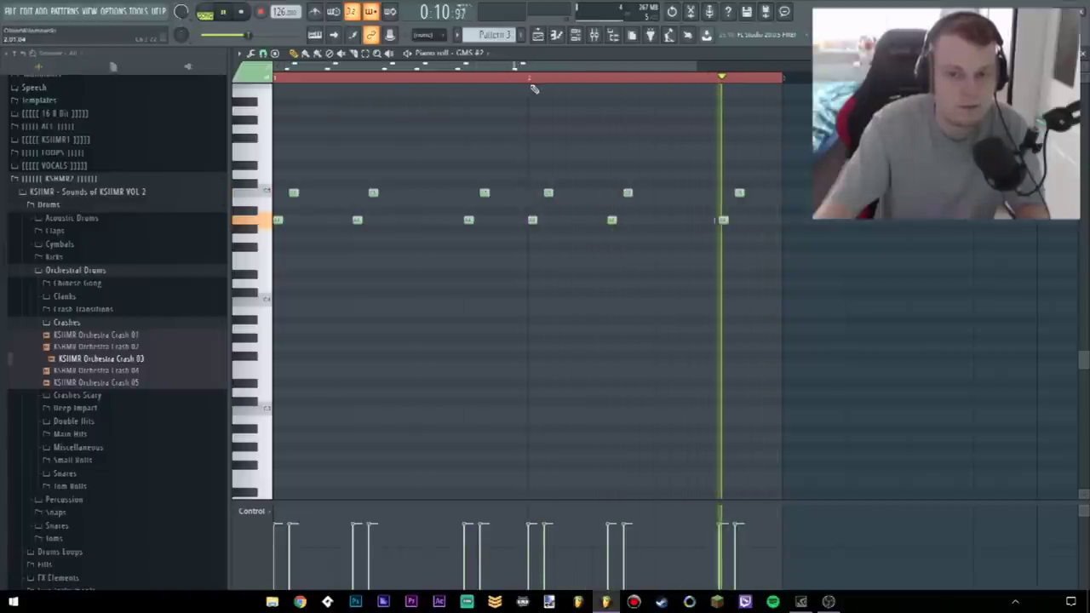
Add A5 notes on beats 2, 3 and 4 of both bars in the GMS #2 Pattern 3, auditioning the melody
key(space)
key(space)
key(space)
key(space)
click(341, 128)
key(space)
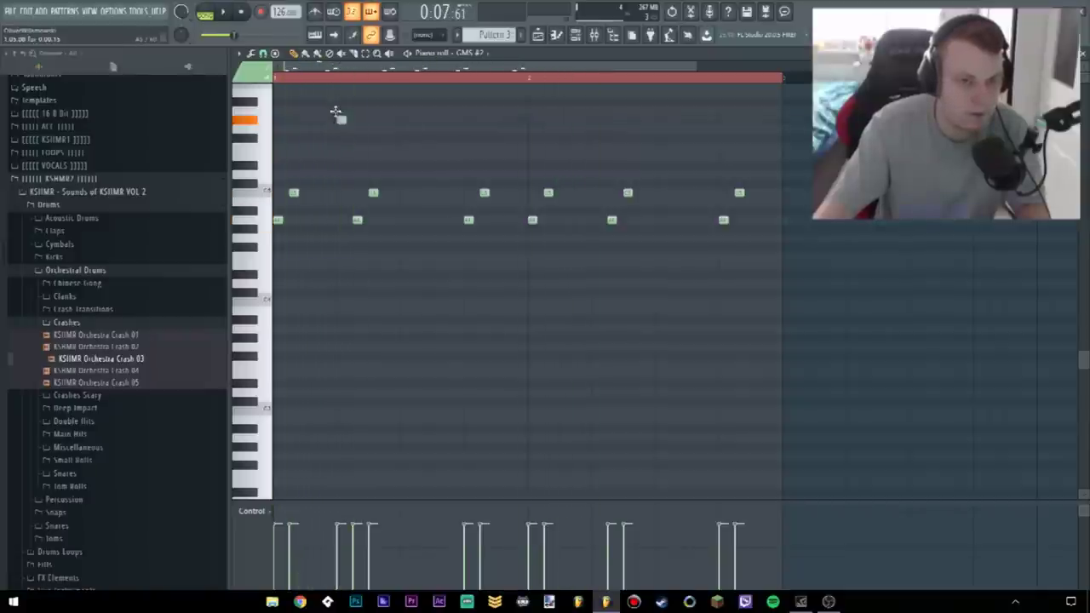
click(468, 111)
key(space)
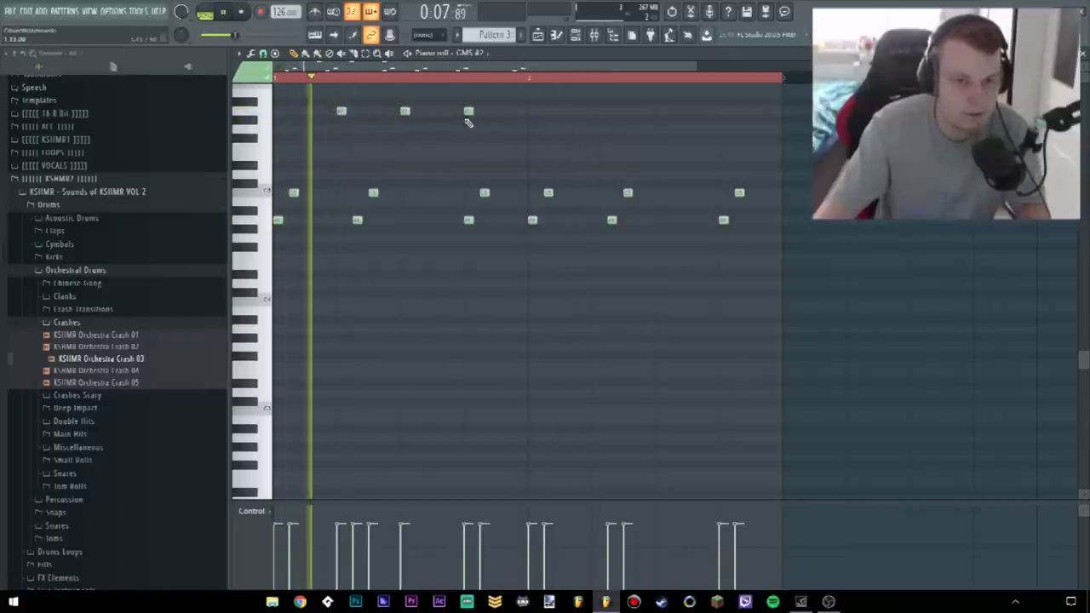
click(596, 111)
click(659, 112)
click(723, 112)
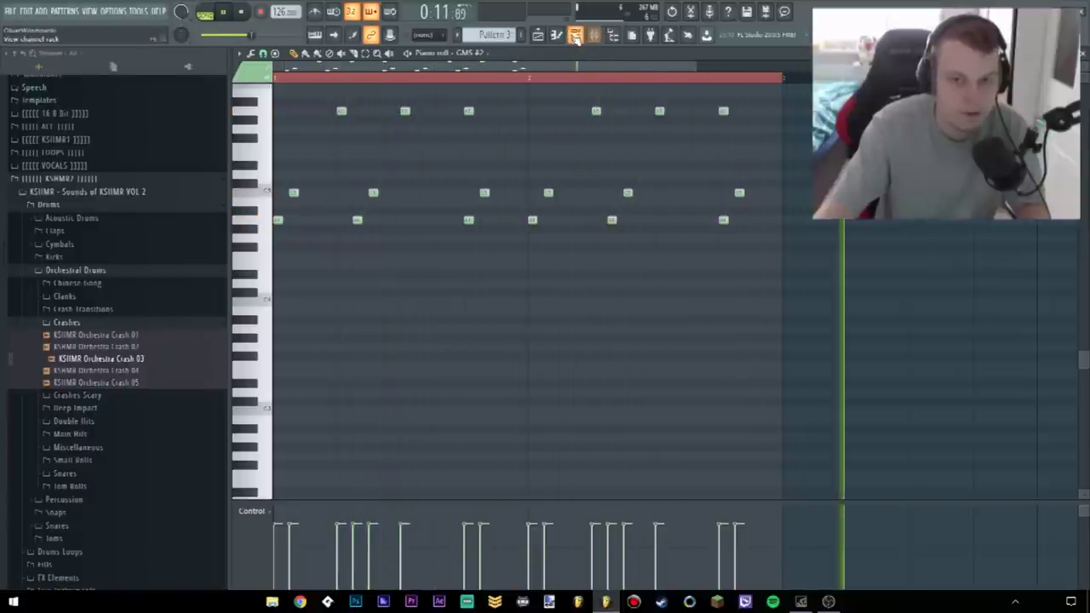
Insert Fruity parametric EQ 2 on the GMS #2 mixer track, cutting the lows and slightly boosting the highs during playback
click(574, 35)
click(594, 35)
key(F8)
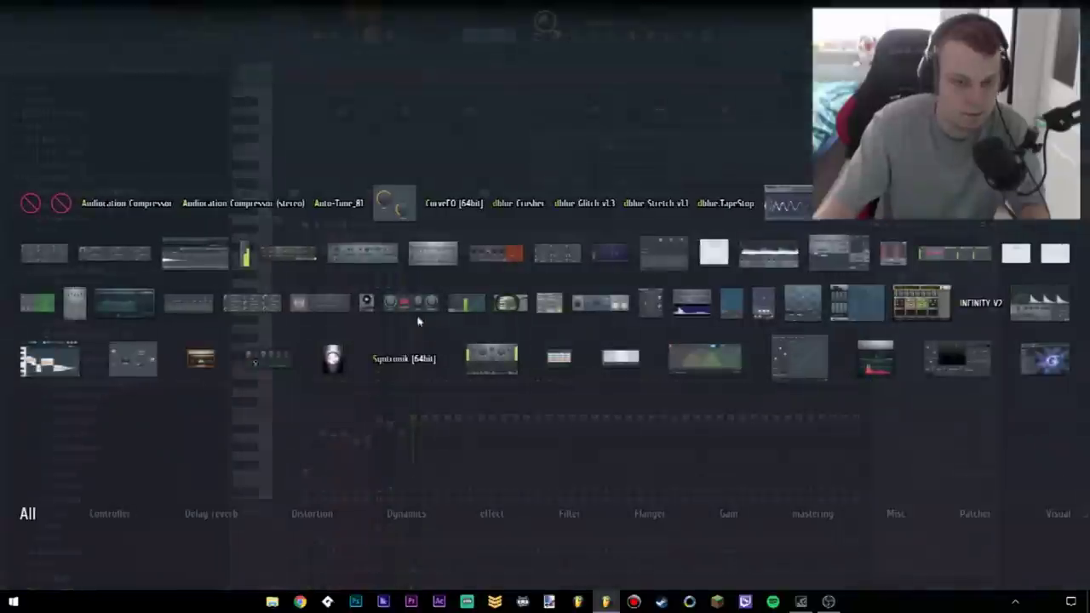
drag(116, 327, 903, 260)
key(space)
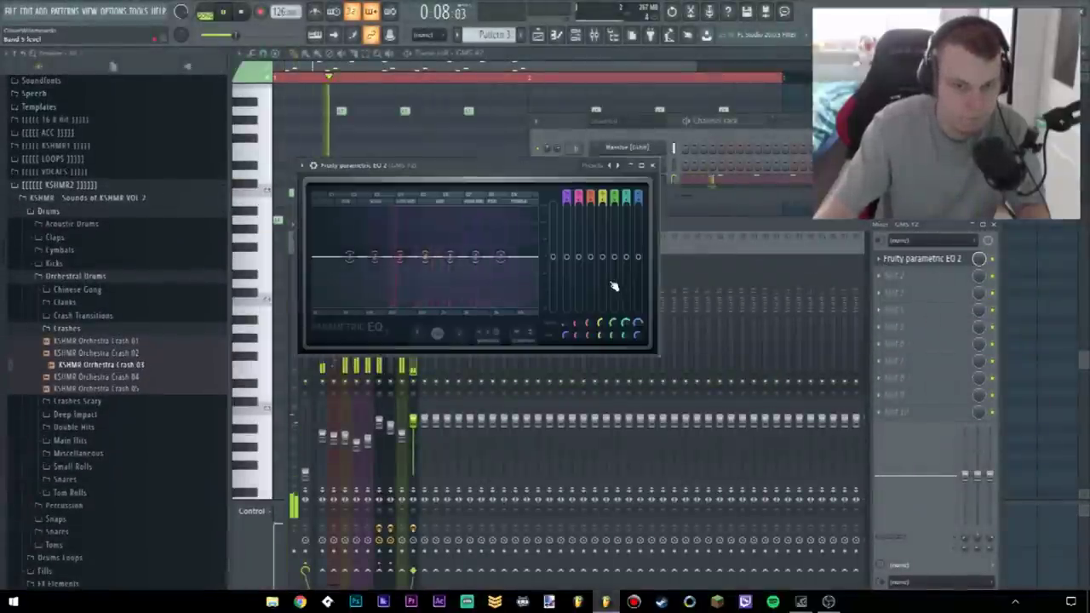
drag(350, 257, 408, 295)
drag(476, 257, 509, 245)
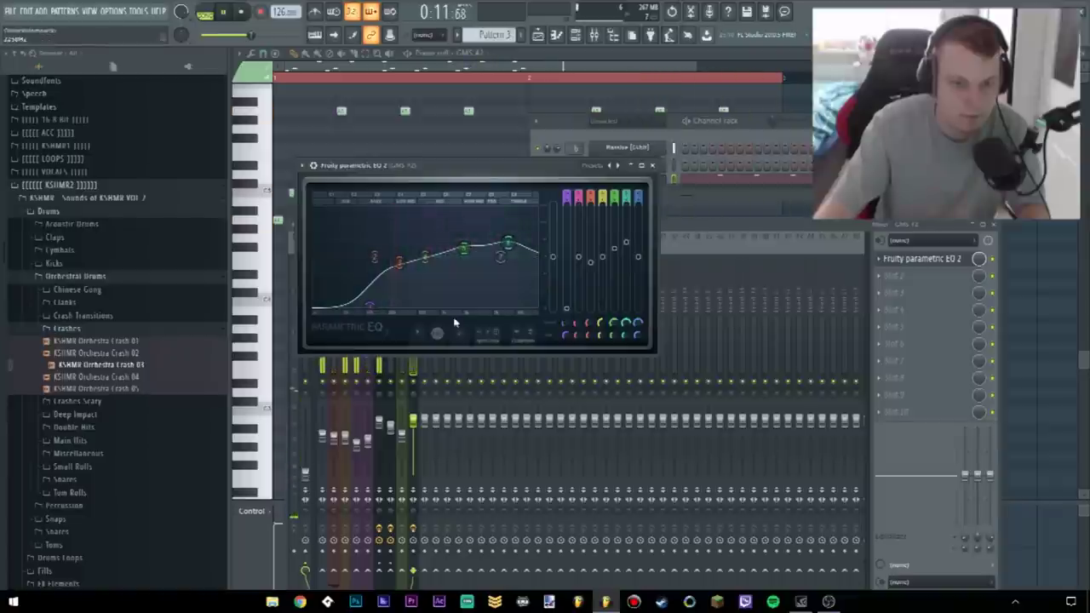
click(416, 422)
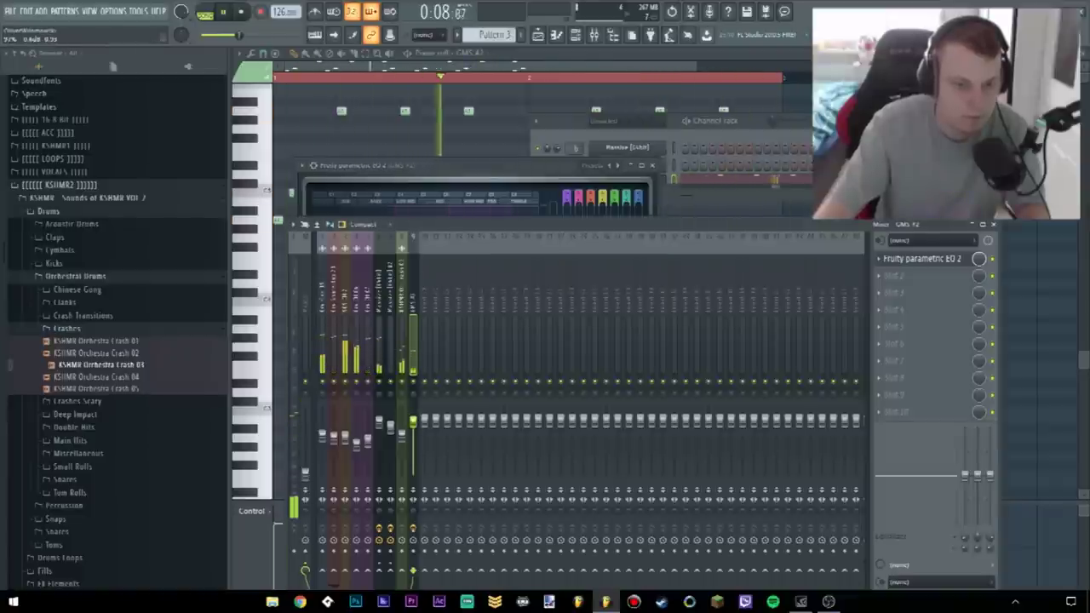
Move the automation clip for the GMS #2 EQ band frequency from playlist track 4 down to track 12
scroll(450, 346, up, 4)
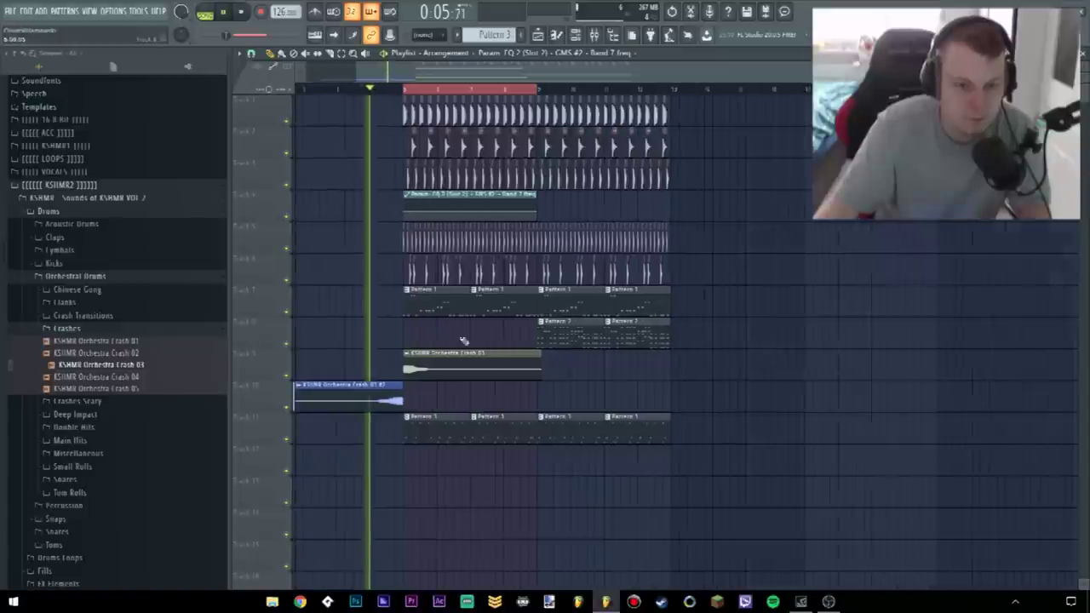
drag(496, 195, 500, 469)
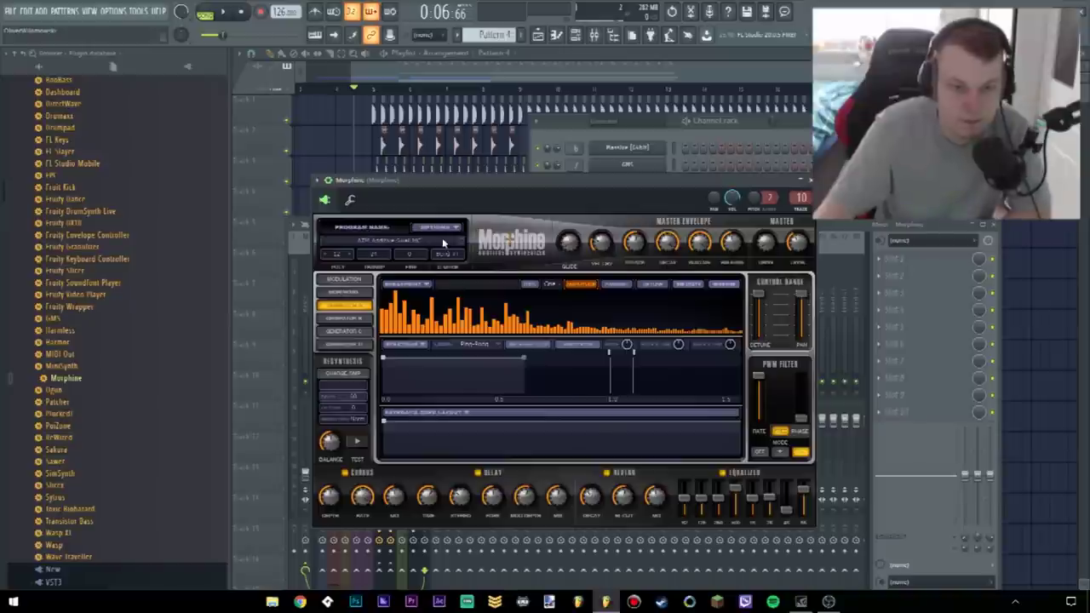
Browse Morphine's Synthetic and Brass & Wind banks, and load a pad preset from its Pads & Atmos bank
click(366, 238)
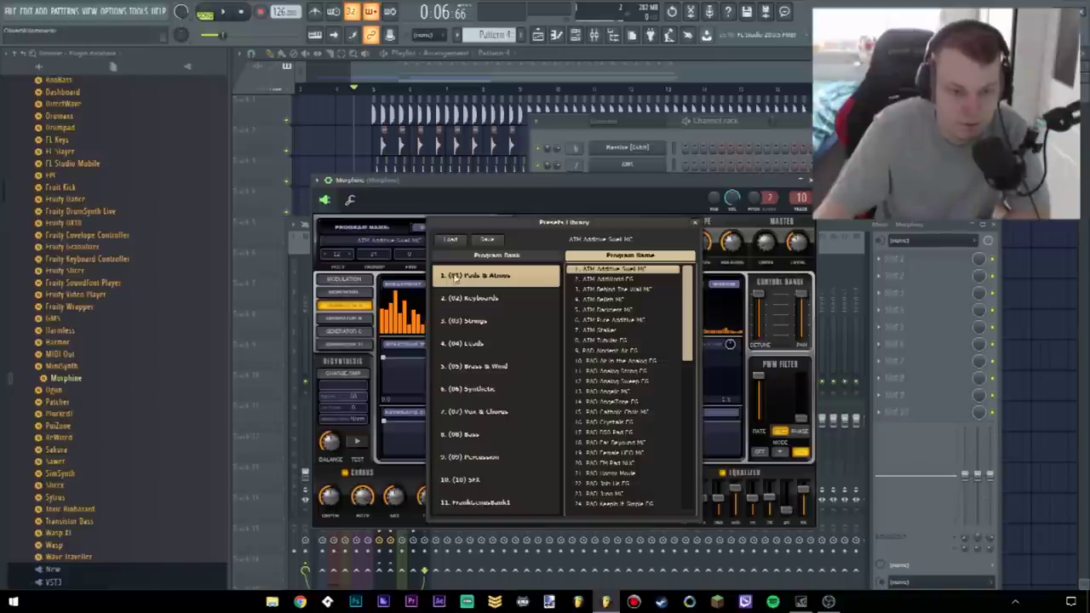
click(521, 390)
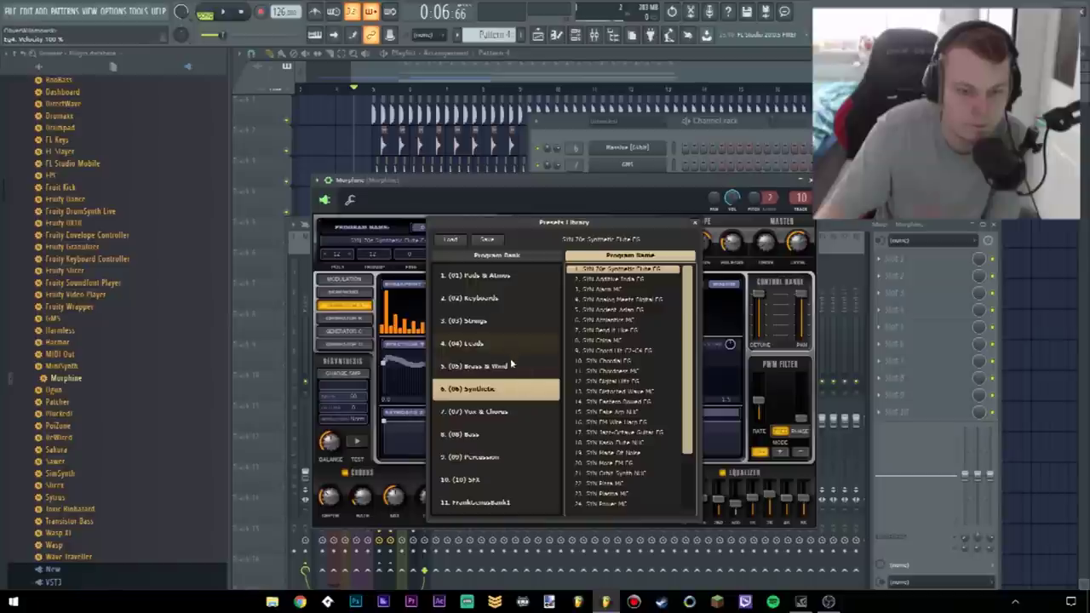
click(511, 365)
click(511, 276)
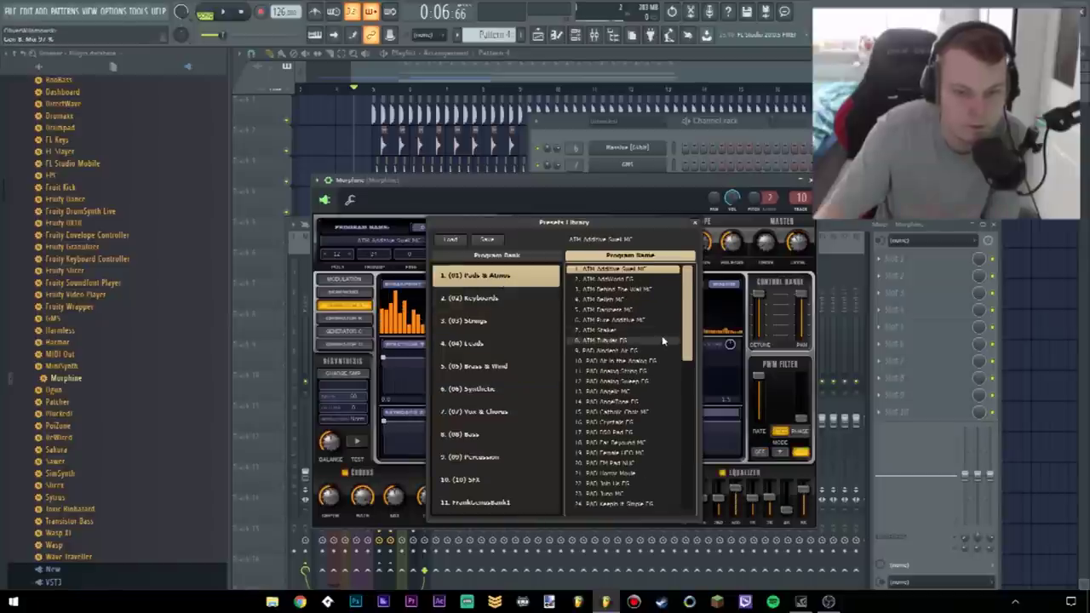
scroll(663, 341, down, 3)
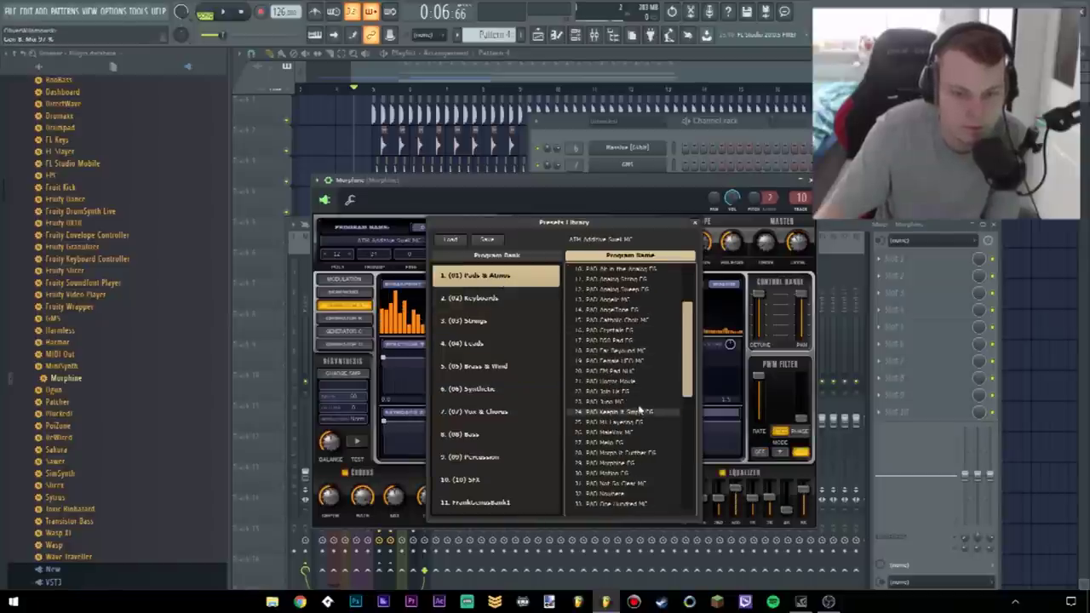
click(635, 375)
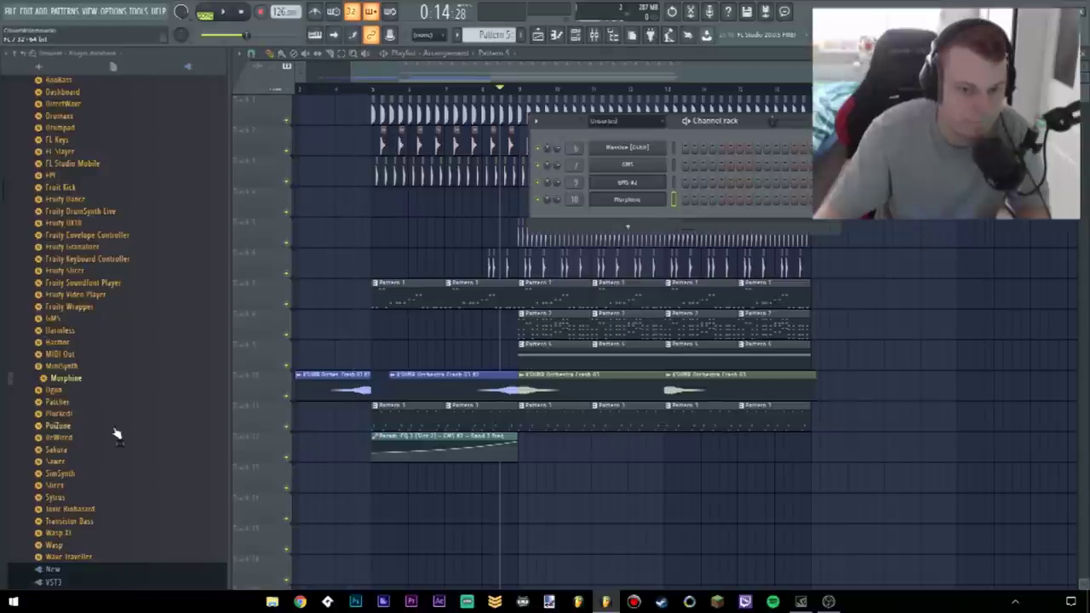
Play the arrangement from bar 9 to check the section with the chords and the Morphine pad
scroll(378, 369, right, 2)
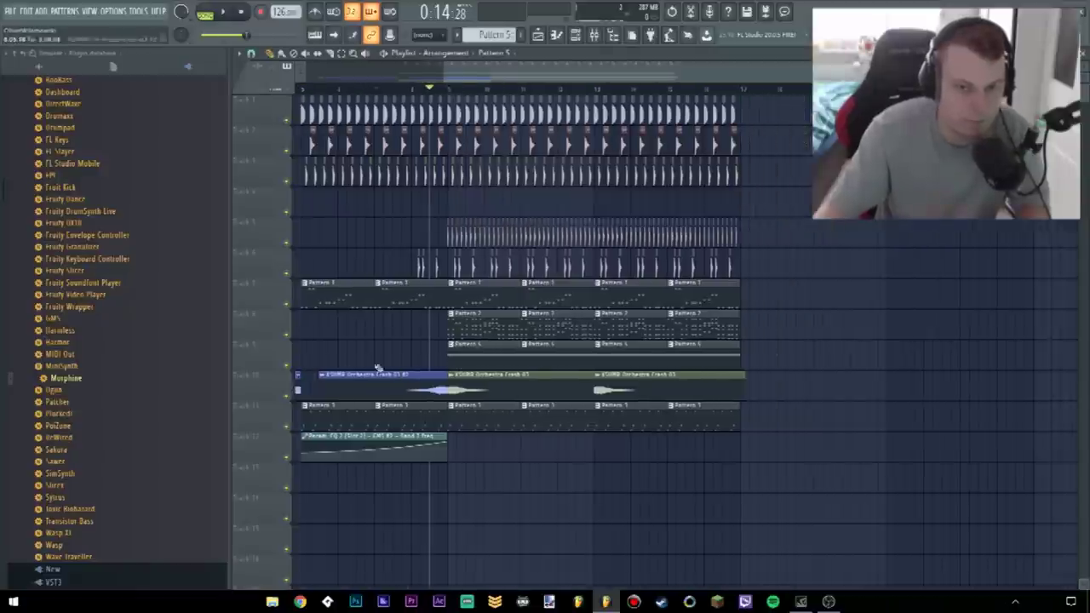
click(369, 87)
key(space)
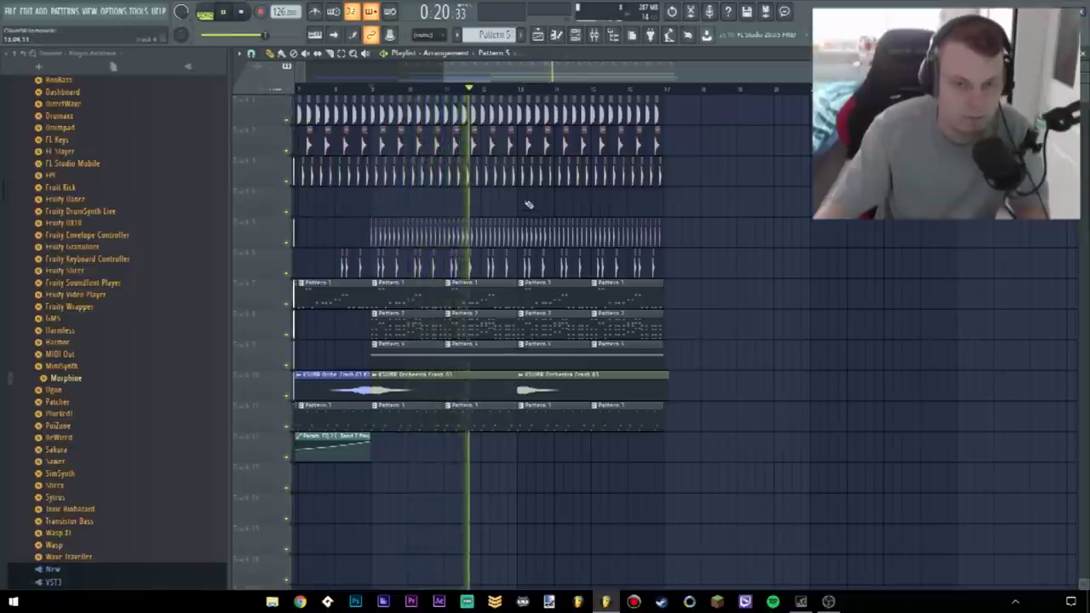
scroll(521, 197, up, 3)
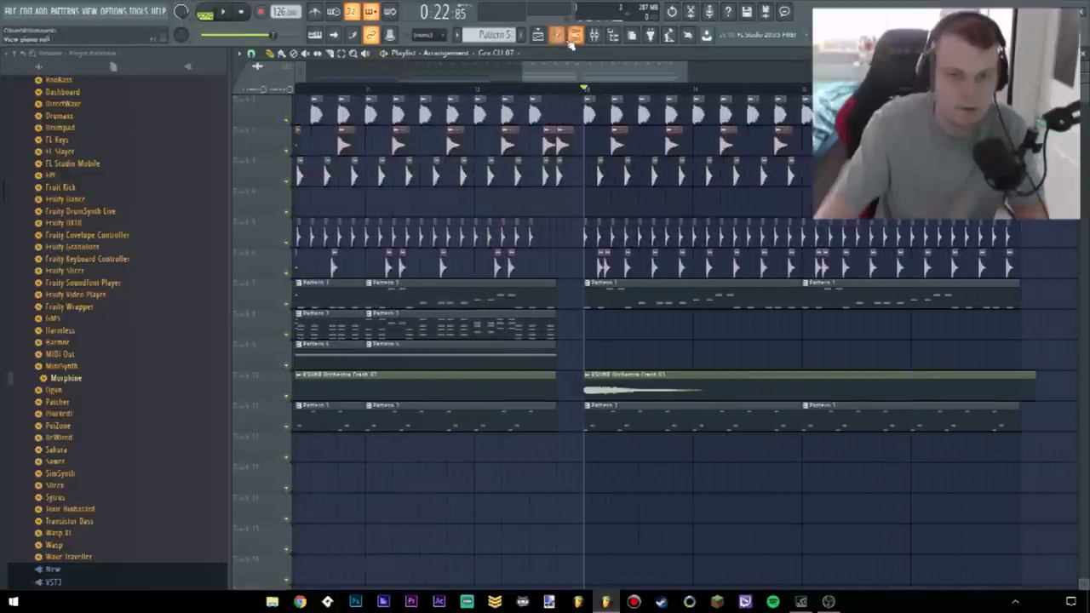
Clone the Massive channel with its EVOLVING BASS preset and route the copy to a free mixer track
click(576, 35)
scroll(498, 36, up, 1)
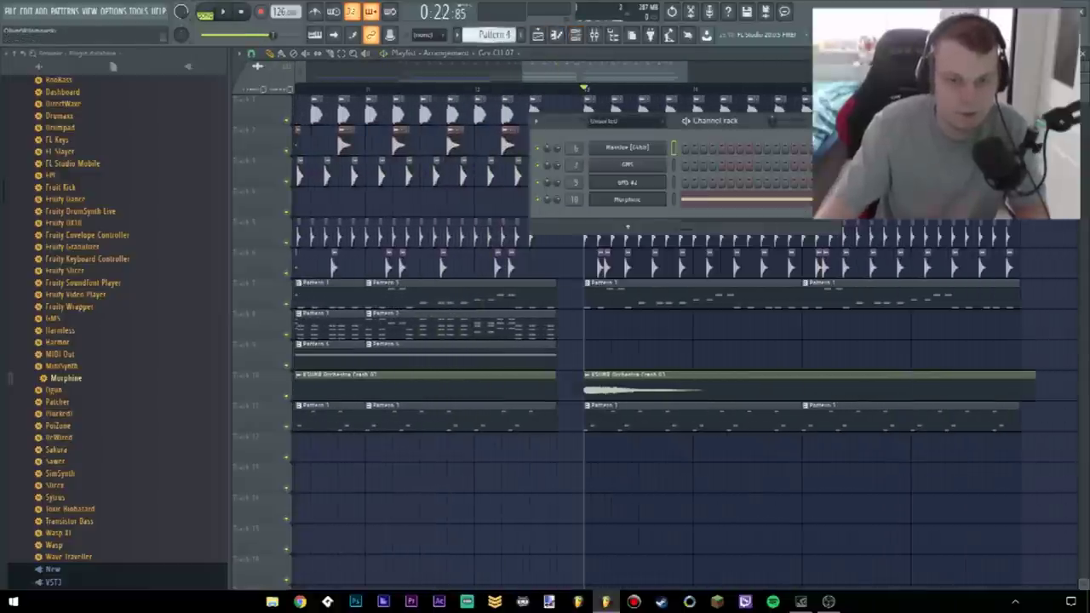
right_click(660, 151)
click(679, 248)
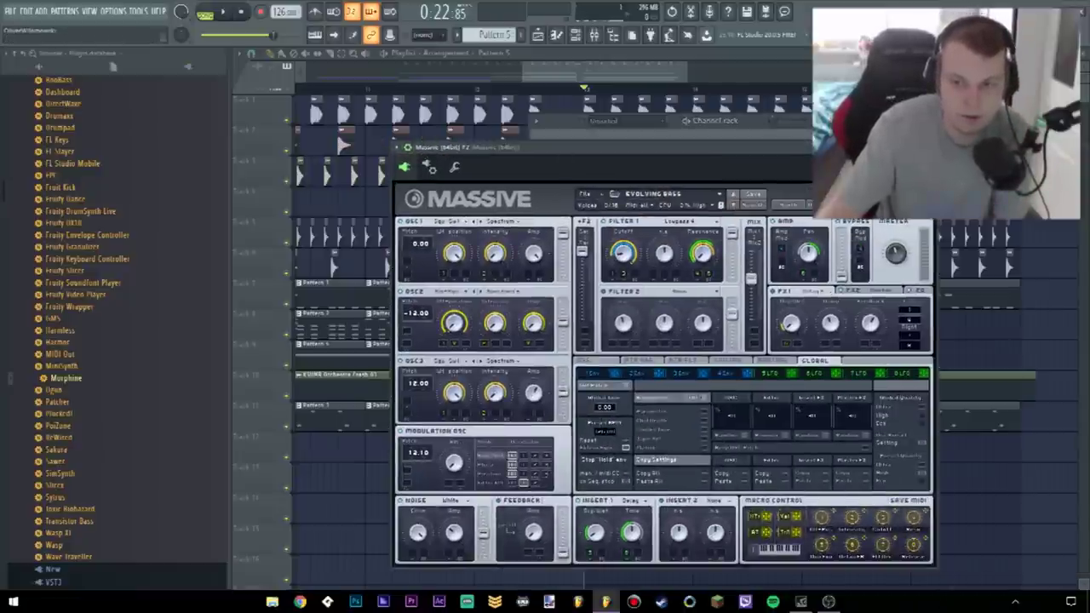
key(ctrl+l)
drag(653, 138, 658, 125)
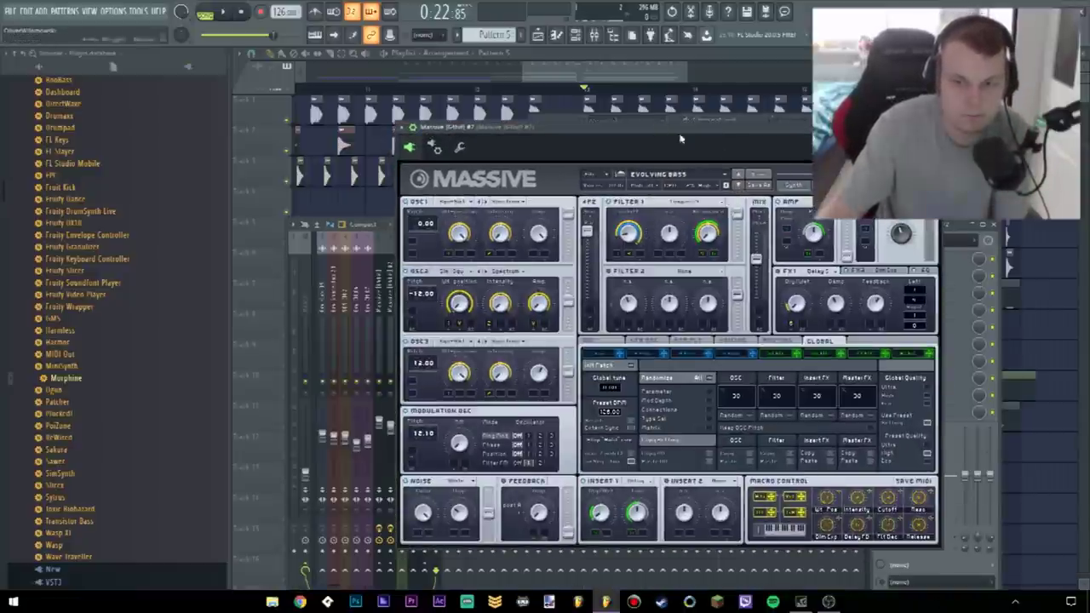
click(829, 185)
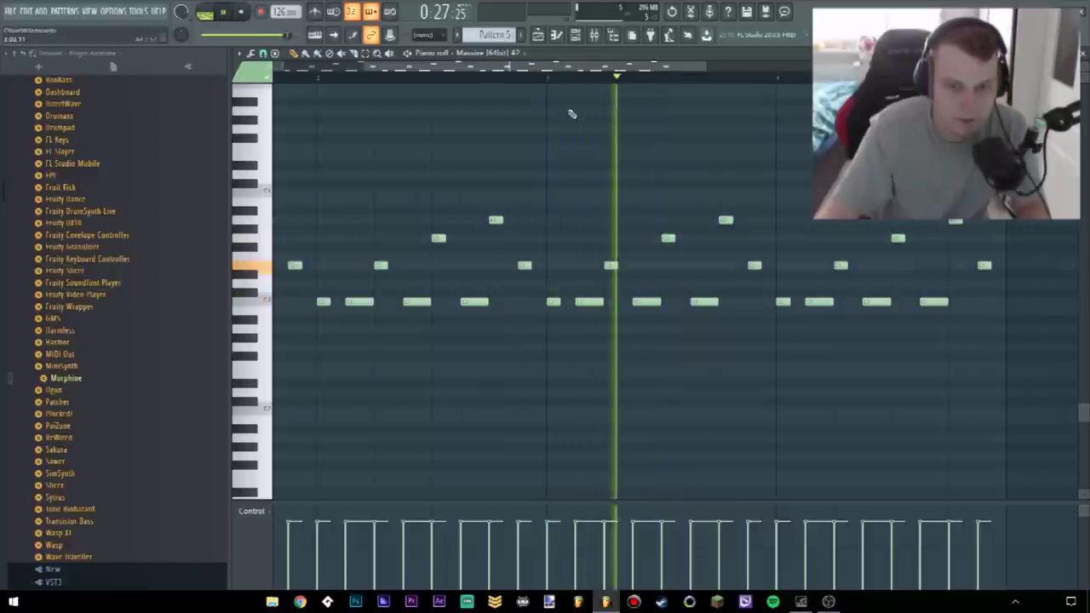
Audition the cloned Massive's notes in Pattern 5 and sidechain the kick's mixer track to the clone's mixer track
key(space)
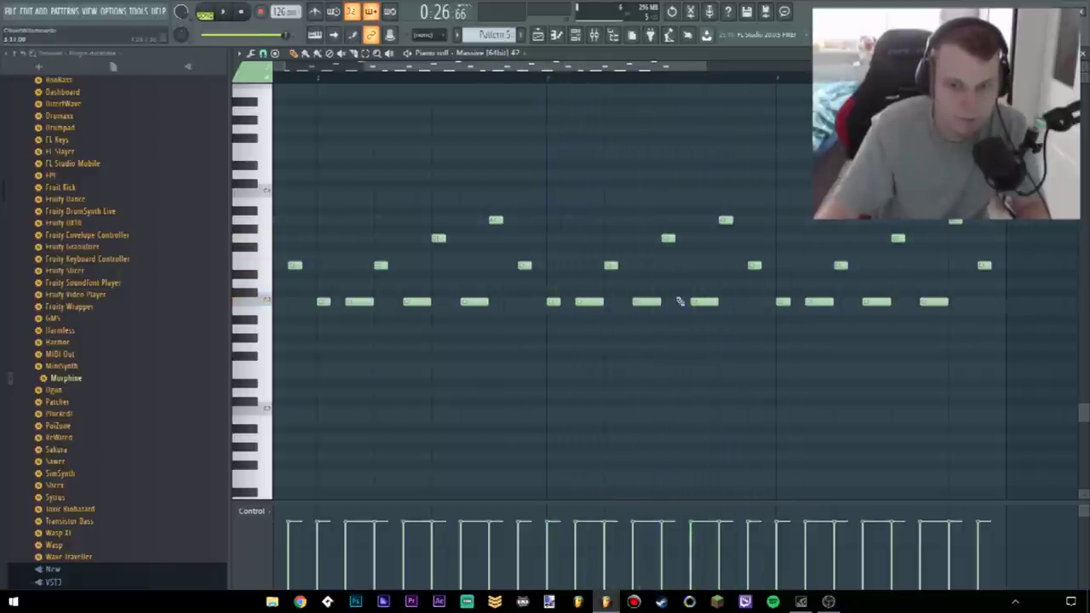
scroll(804, 292, down, 1)
scroll(815, 292, up, 1)
key(space)
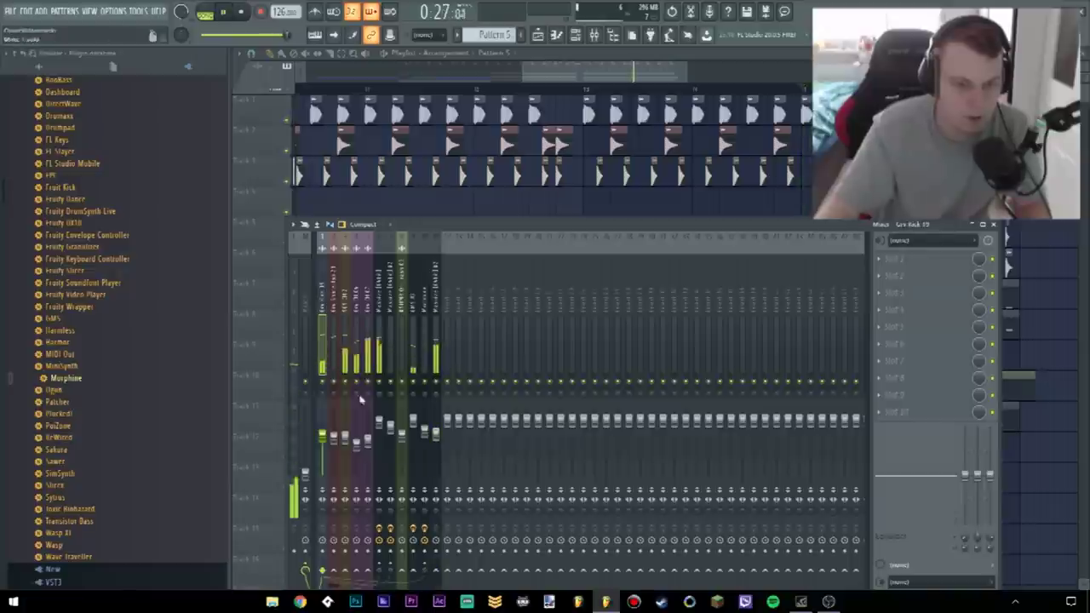
key(space)
right_click(437, 572)
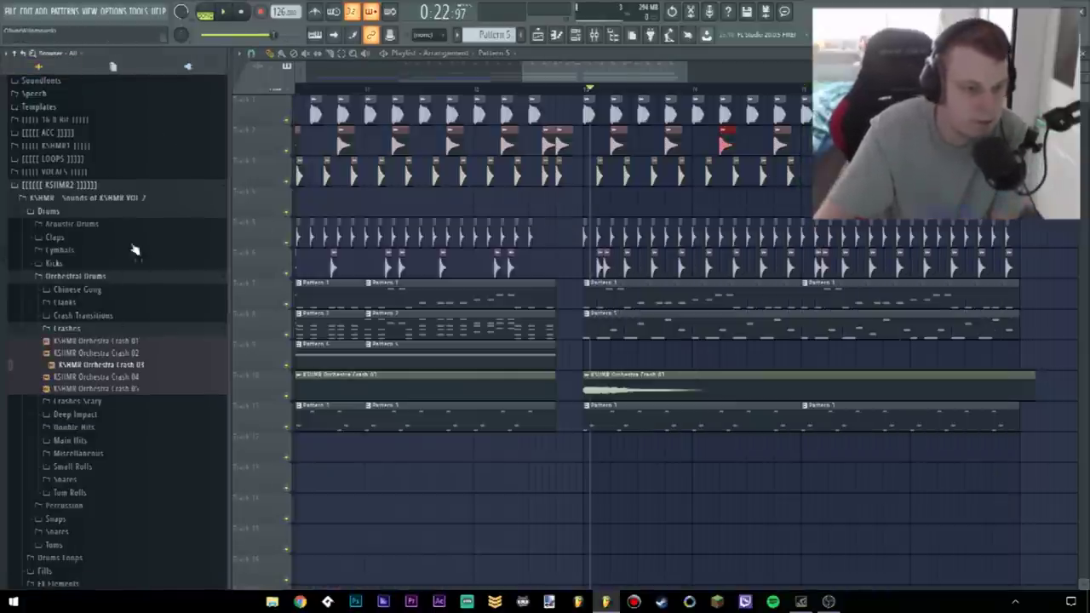
Find KSHMR Sweep Down 05 in the FX Elements folder and place it at bar 13 on playlist track 12
click(92, 277)
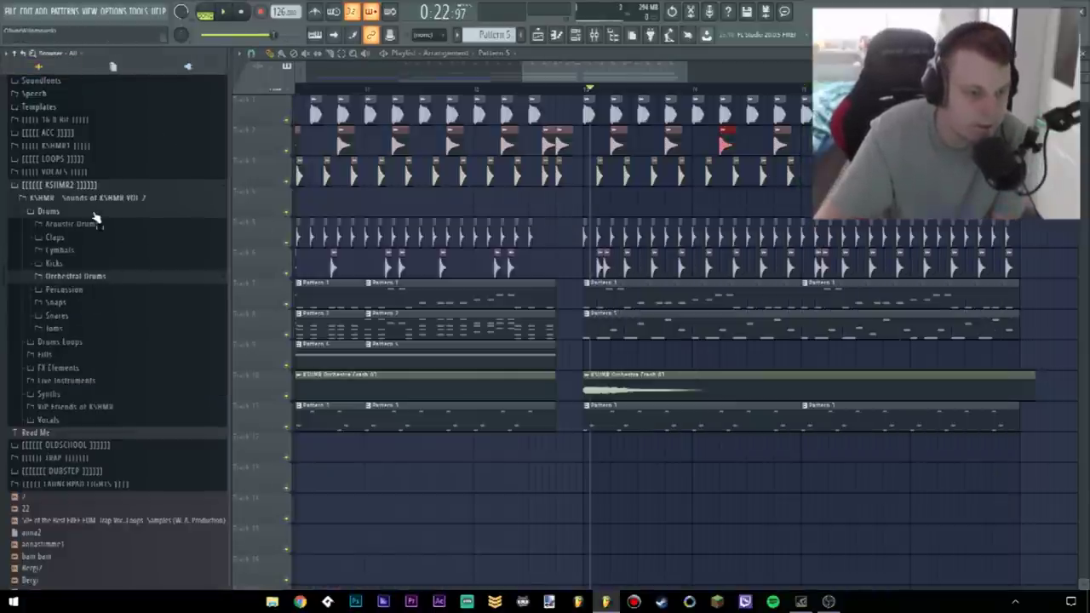
click(62, 368)
scroll(81, 362, down, 4)
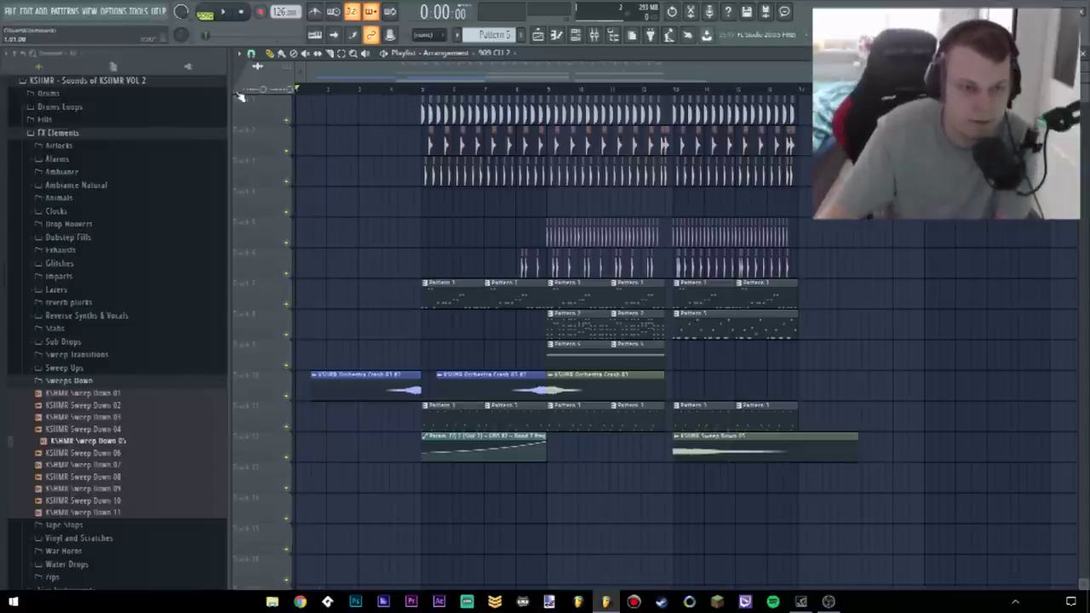
Reset the mixer's master track volume to its default level
click(595, 37)
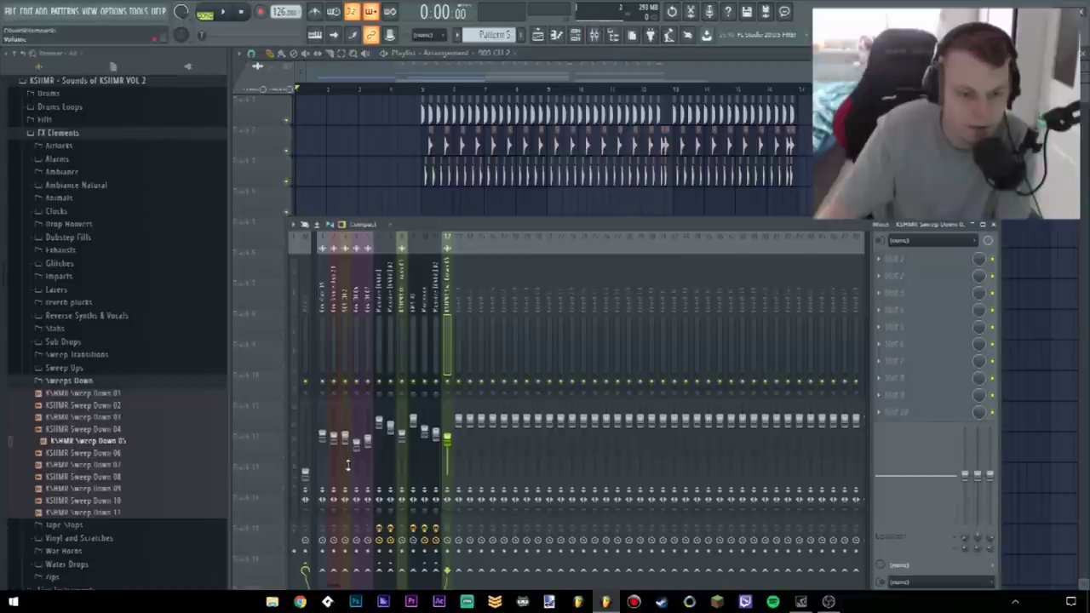
right_click(310, 474)
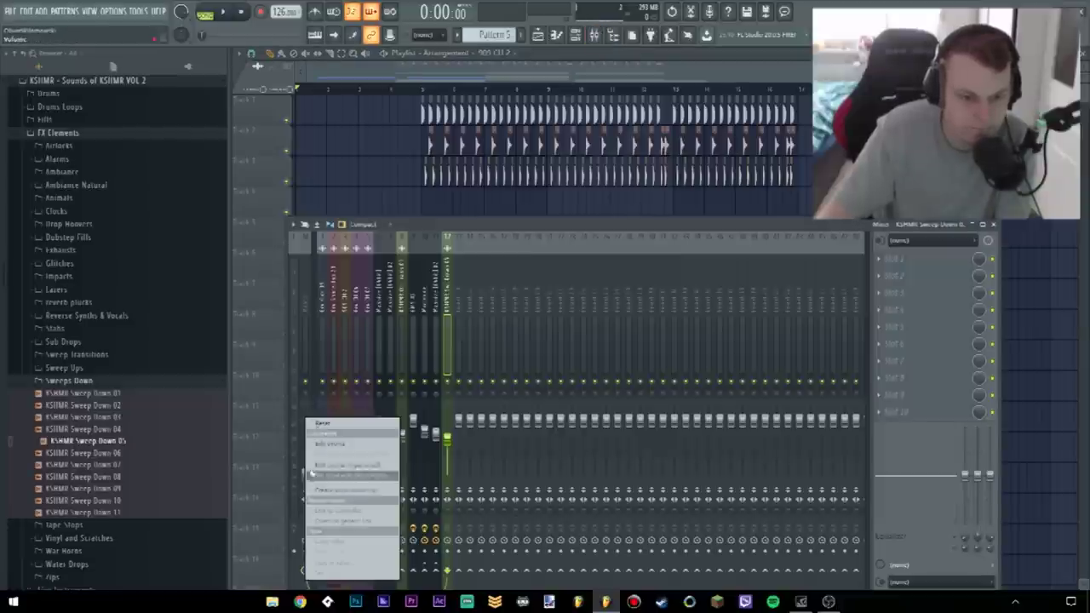
click(325, 424)
key(F9)
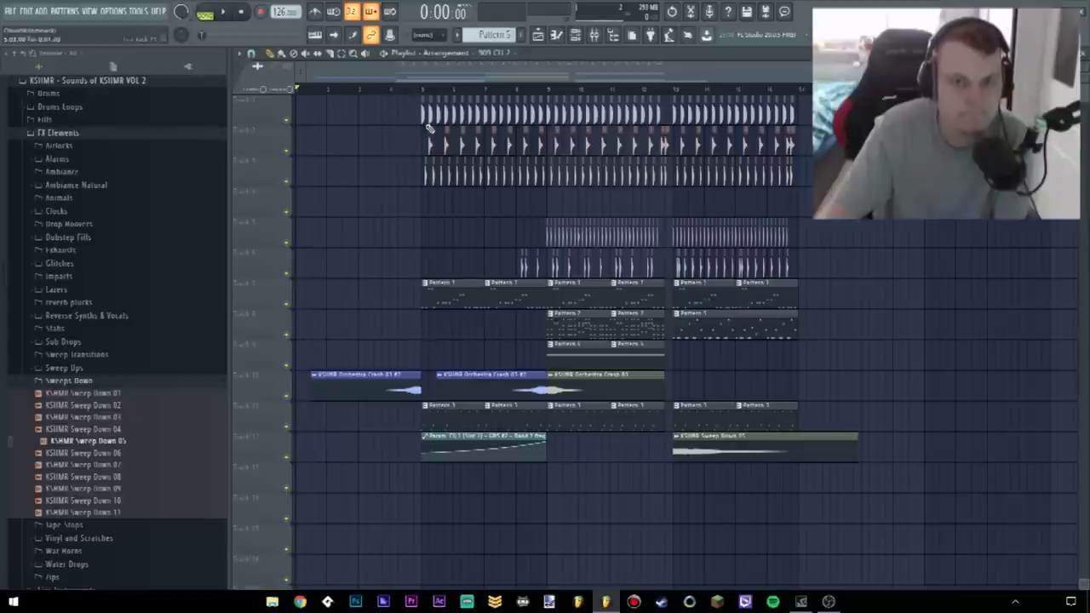
Play the arrangement from the start and replay the section from bar 13 while watching the mixer levels
click(224, 12)
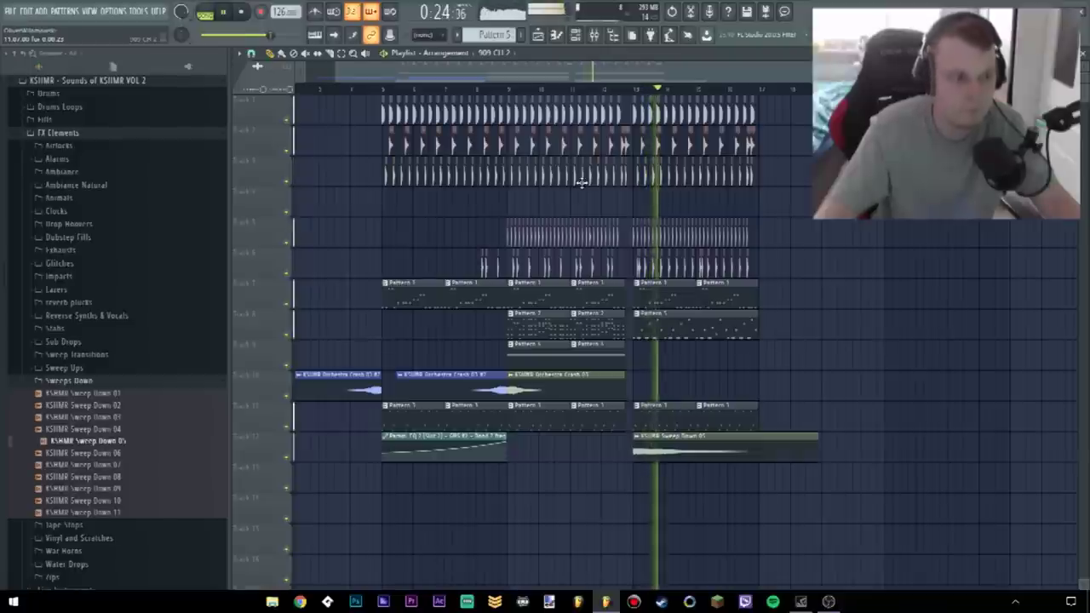
drag(606, 178, 545, 192)
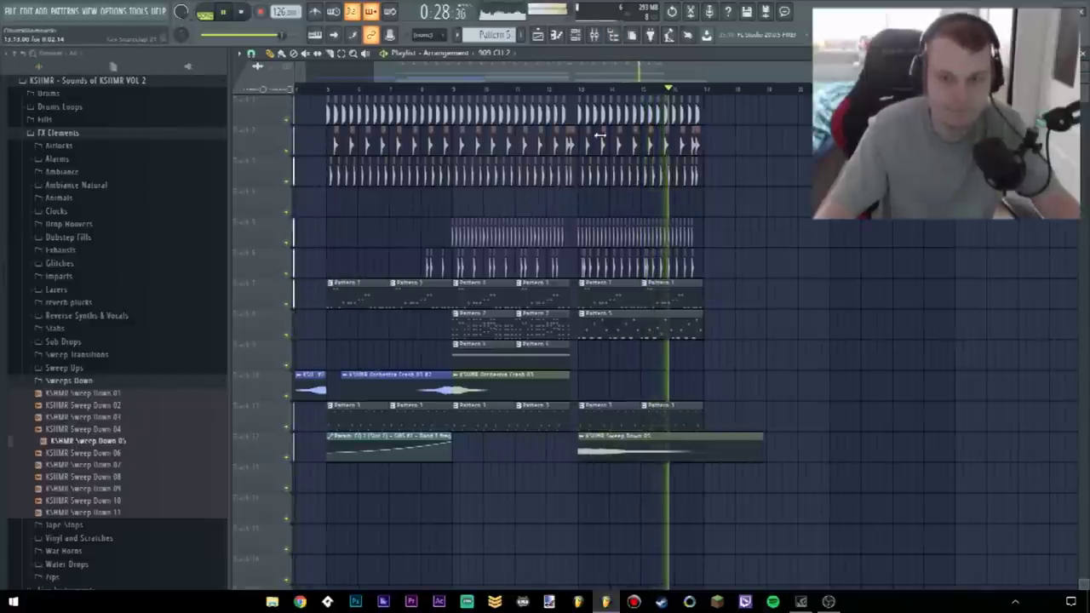
click(584, 91)
click(595, 36)
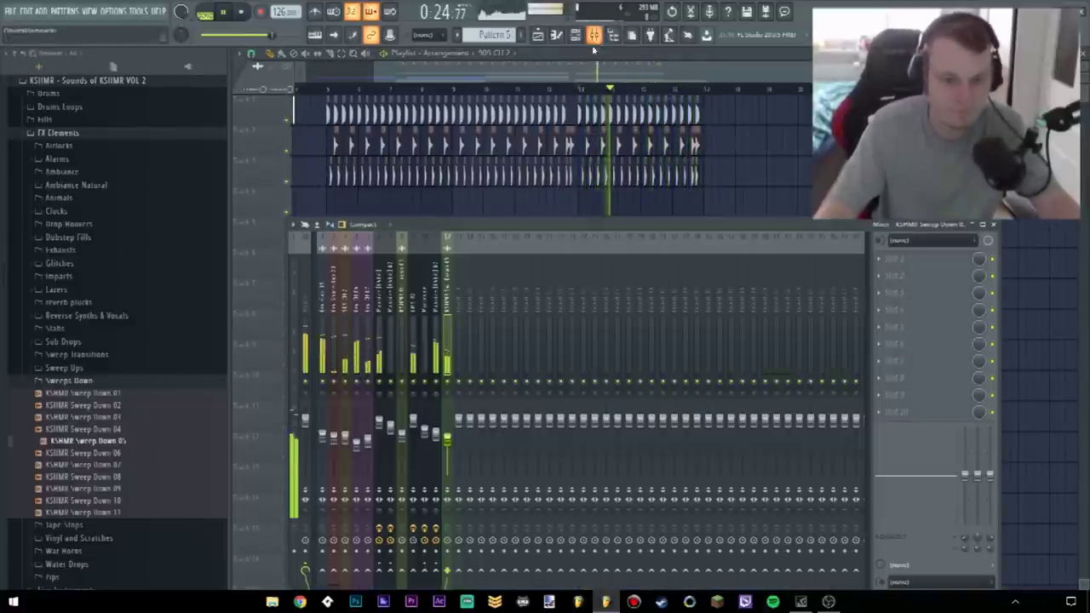
drag(592, 113, 544, 112)
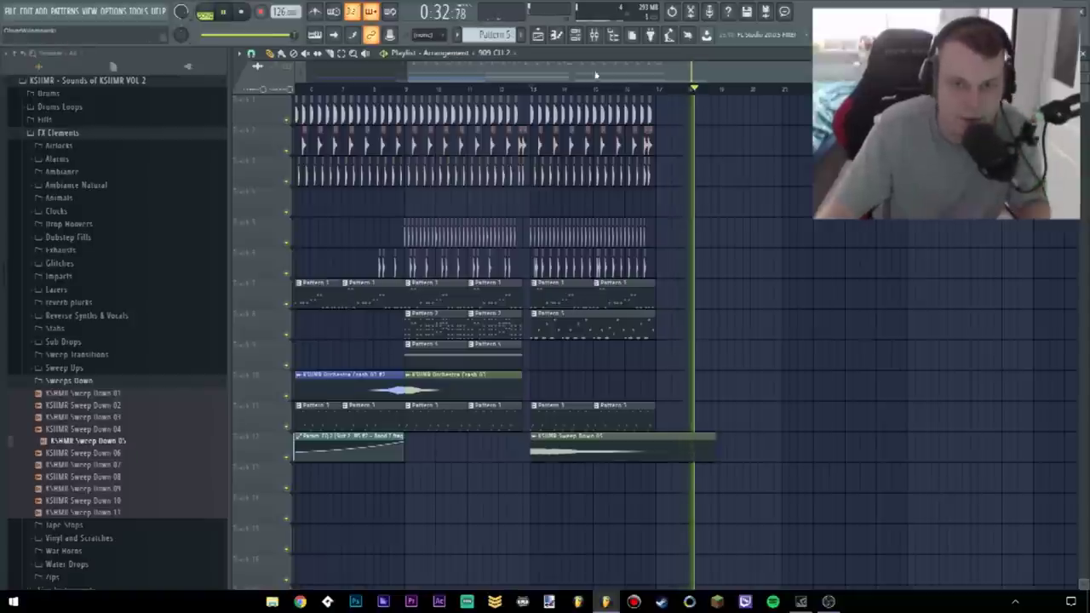
click(594, 34)
key(space)
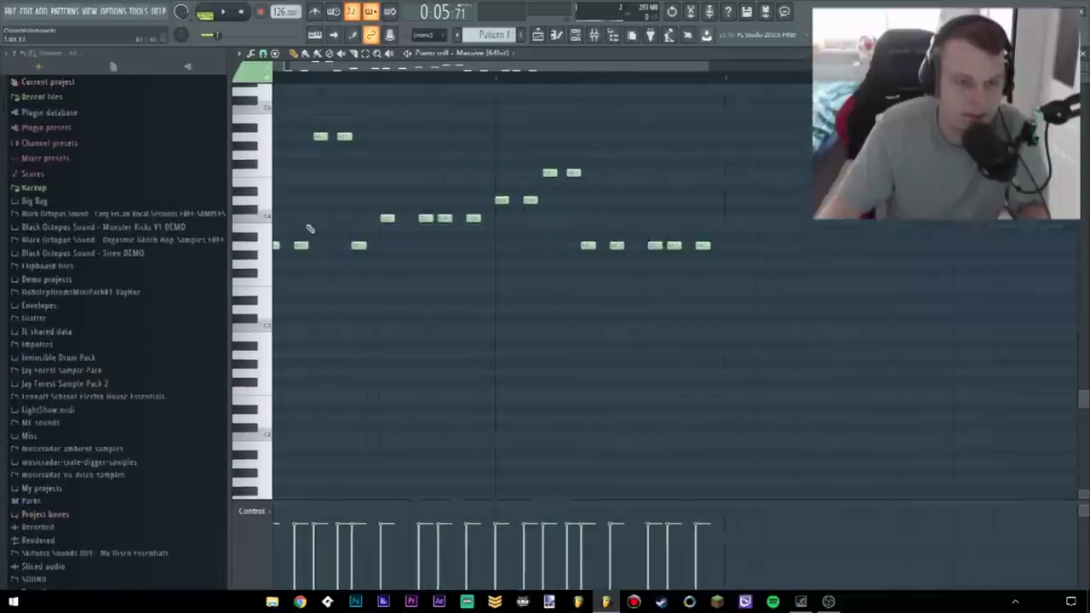
Check the Massive bass notes of Pattern 1 and play the arrangement from bar 5 with the mixer levels in view
scroll(309, 228, up, 2)
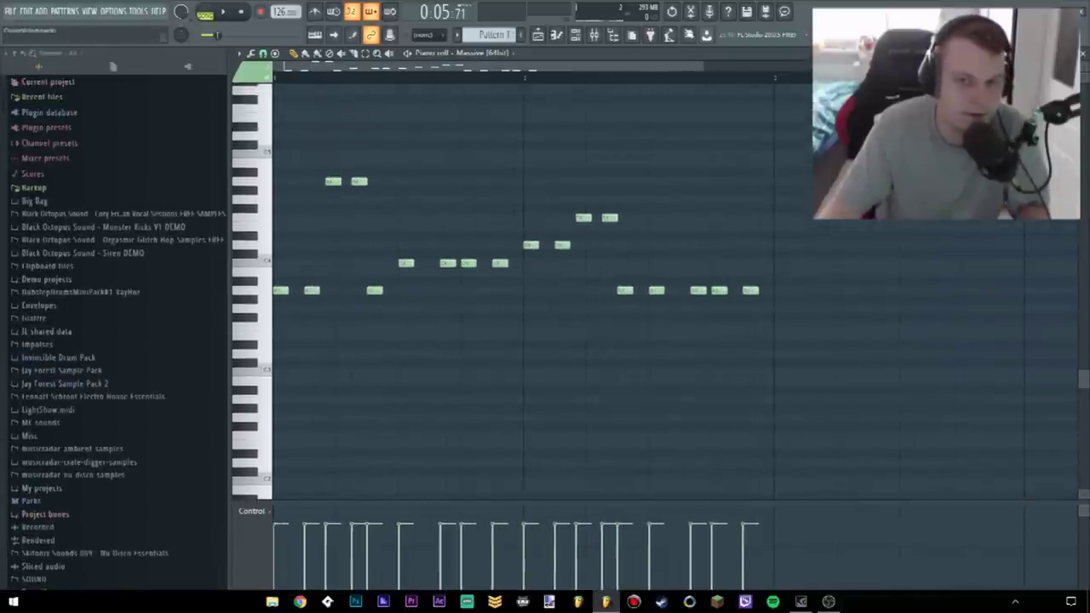
click(539, 36)
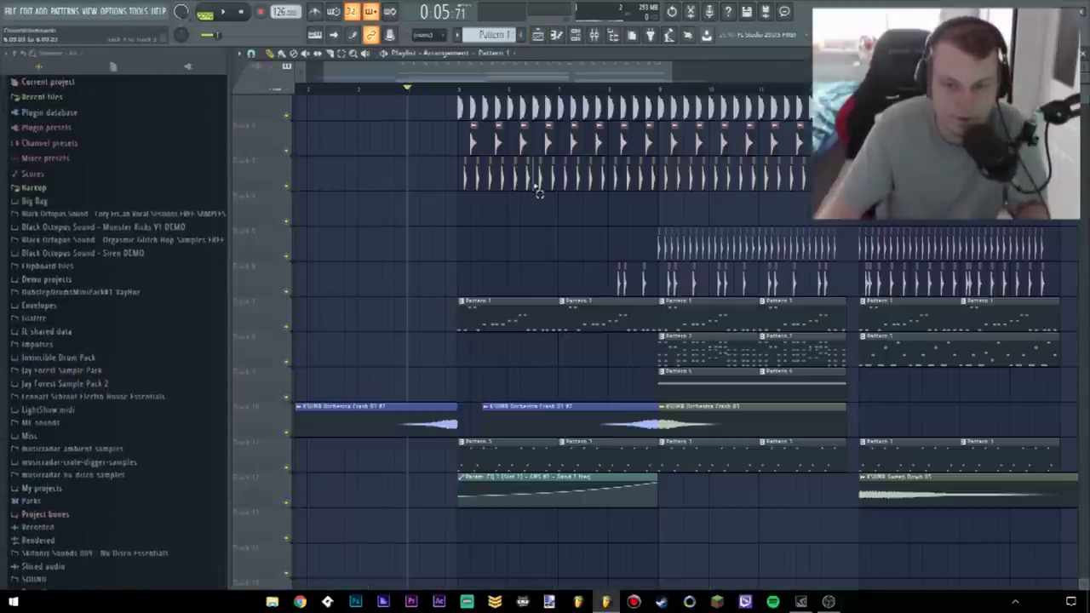
scroll(539, 187, down, 2)
scroll(543, 186, up, 3)
key(space)
drag(553, 181, 561, 182)
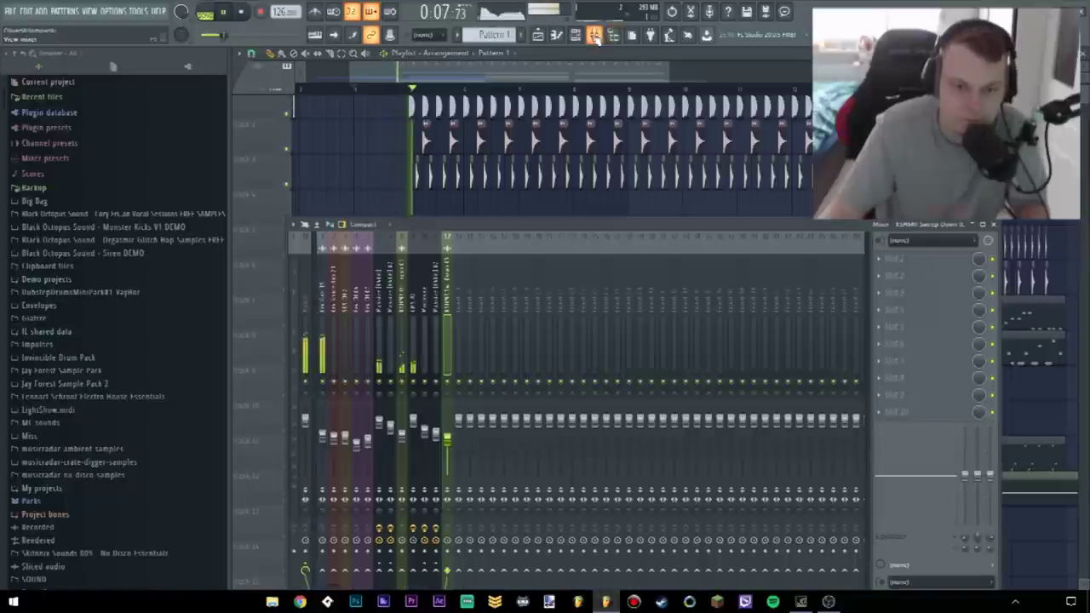
click(594, 35)
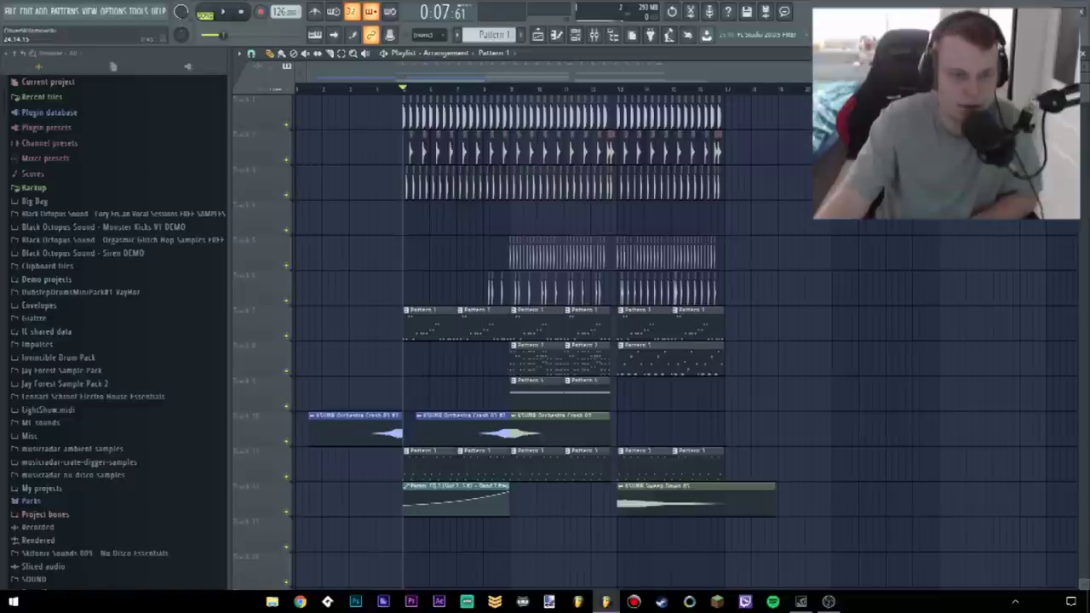
scroll(562, 324, up, 2)
scroll(562, 324, down, 2)
scroll(562, 324, up, 1)
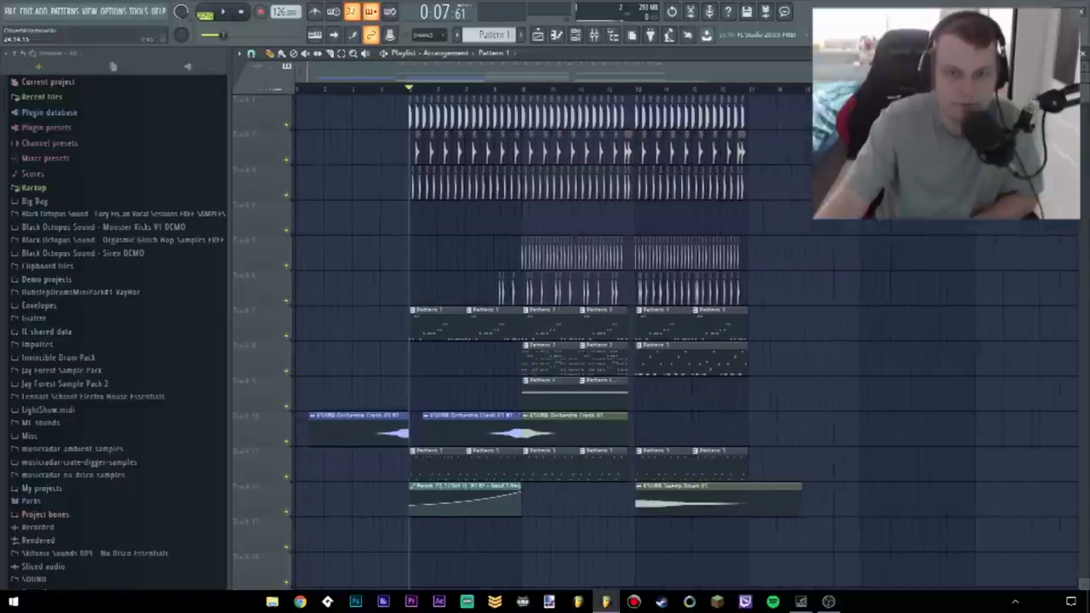
scroll(562, 323, up, 2)
scroll(562, 323, down, 2)
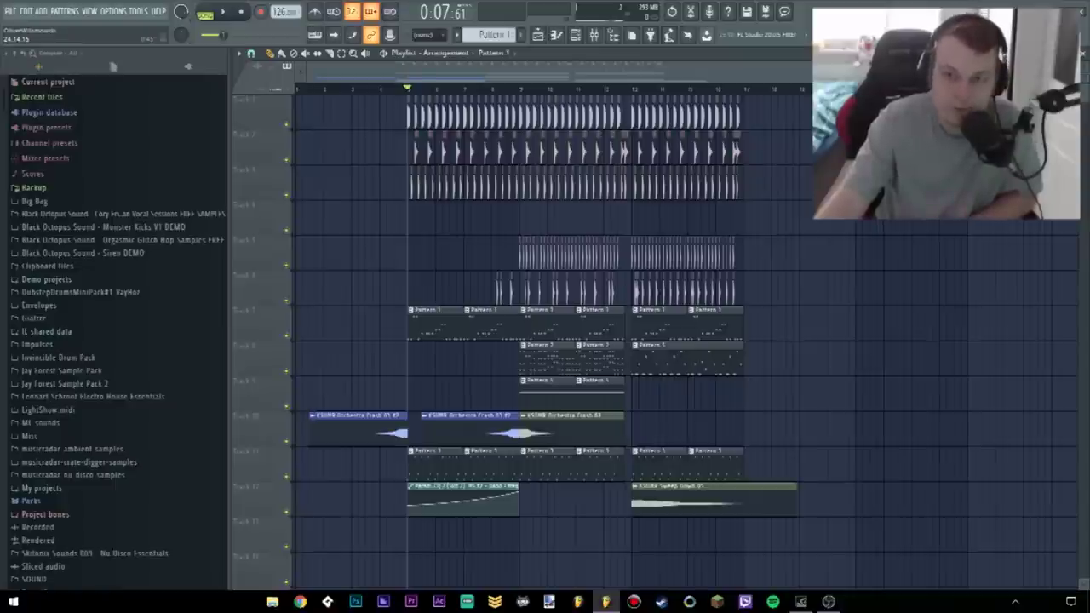
drag(937, 74, 653, 74)
scroll(511, 324, down, 4)
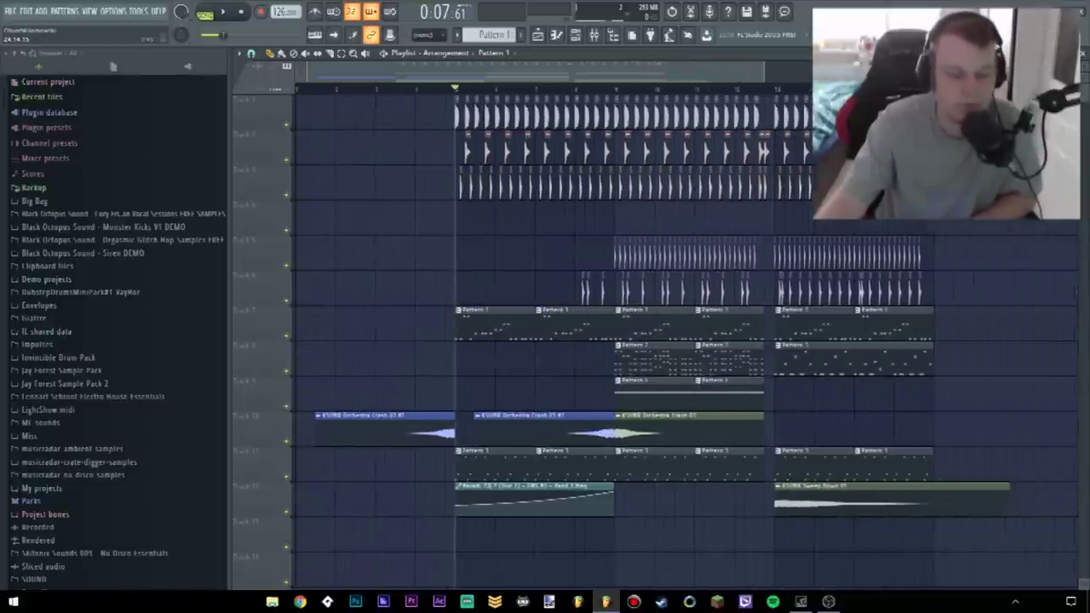
scroll(511, 323, up, 2)
scroll(452, 323, up, 1)
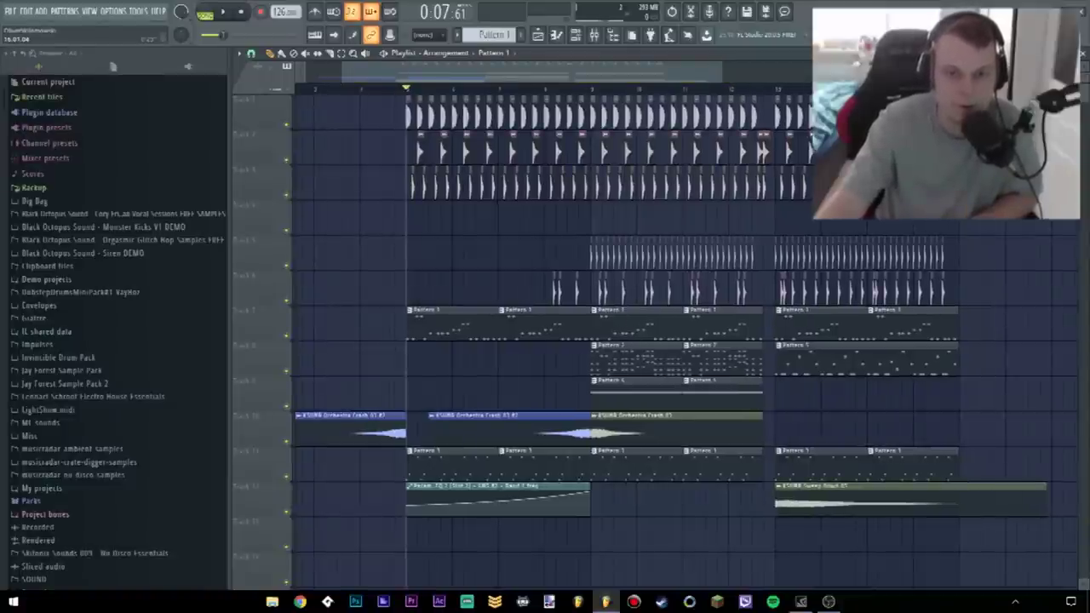
scroll(596, 324, down, 3)
scroll(724, 323, up, 2)
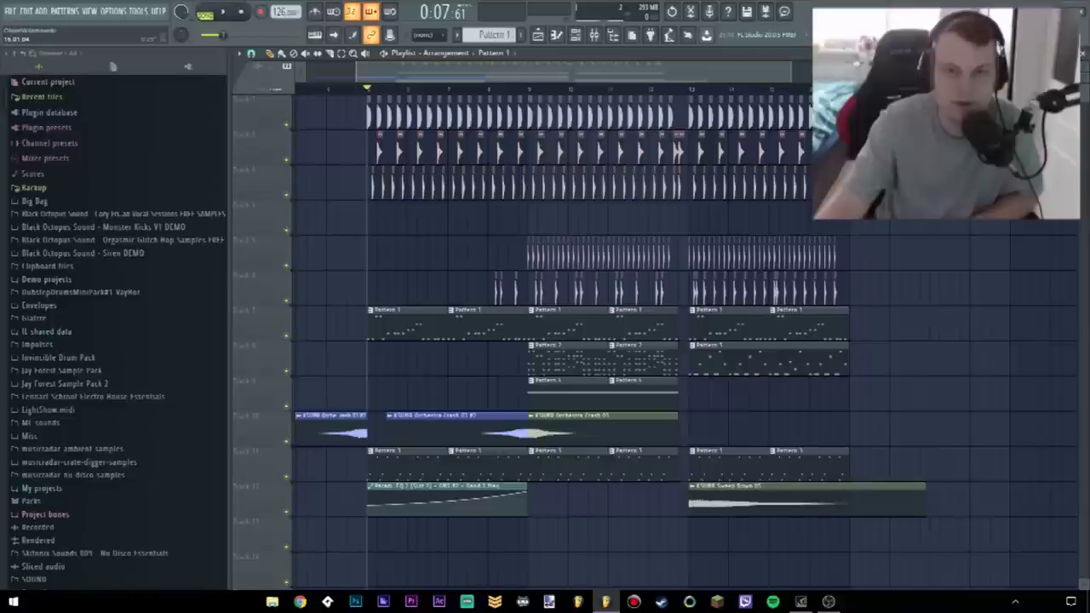